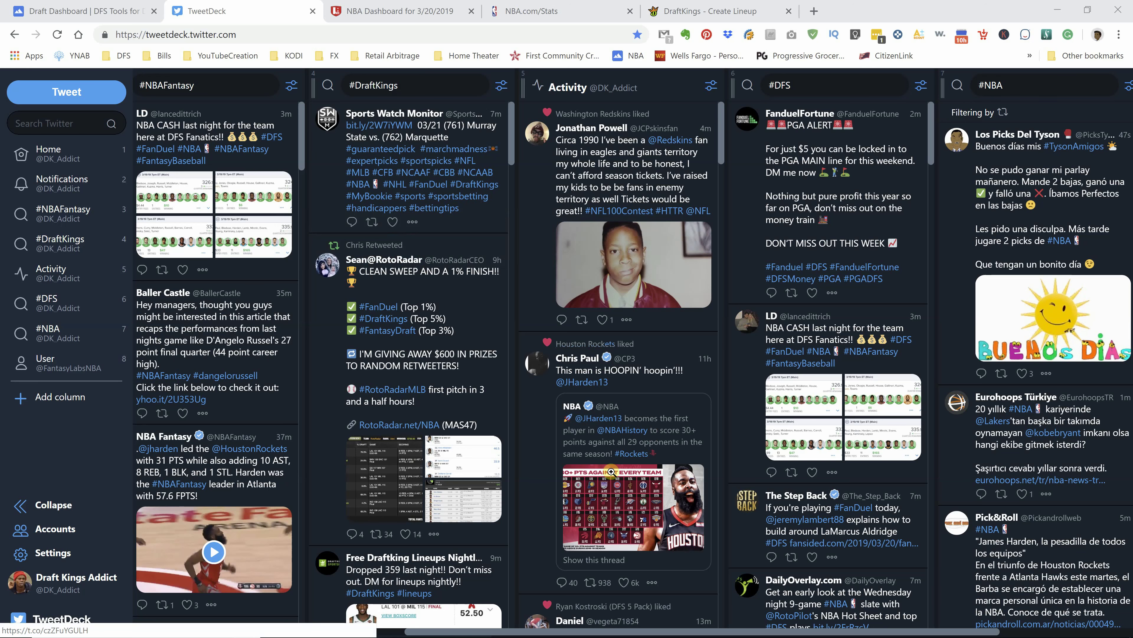
Scroll the TweetDeck dashboard left until the Home and Notifications columns are visible
scroll(370, 631, left, 1)
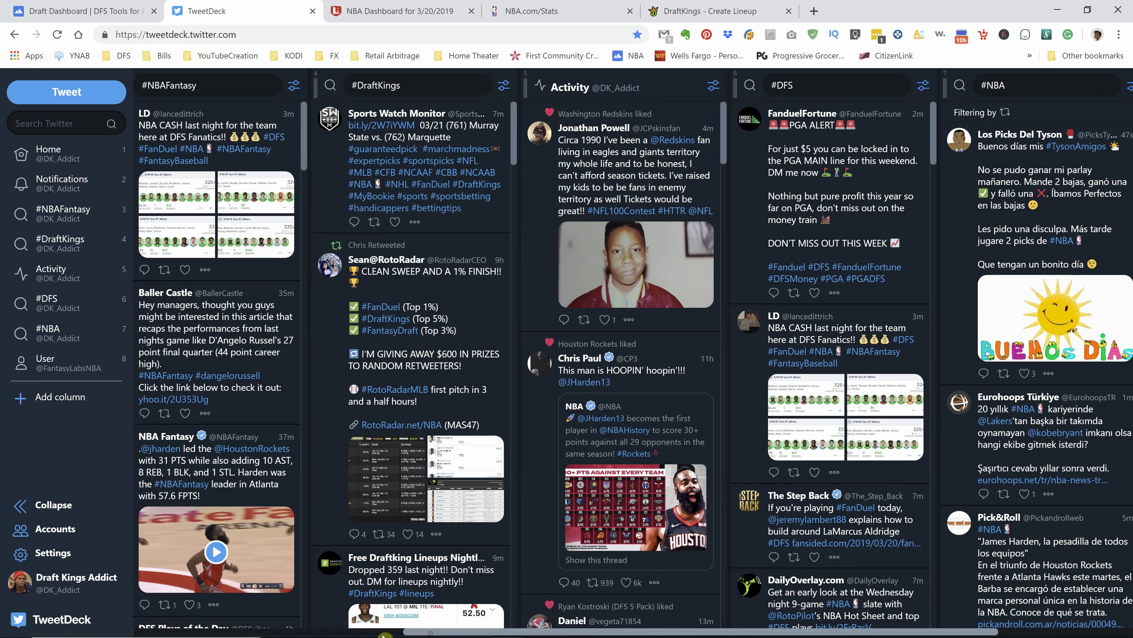
scroll(368, 633, left, 5)
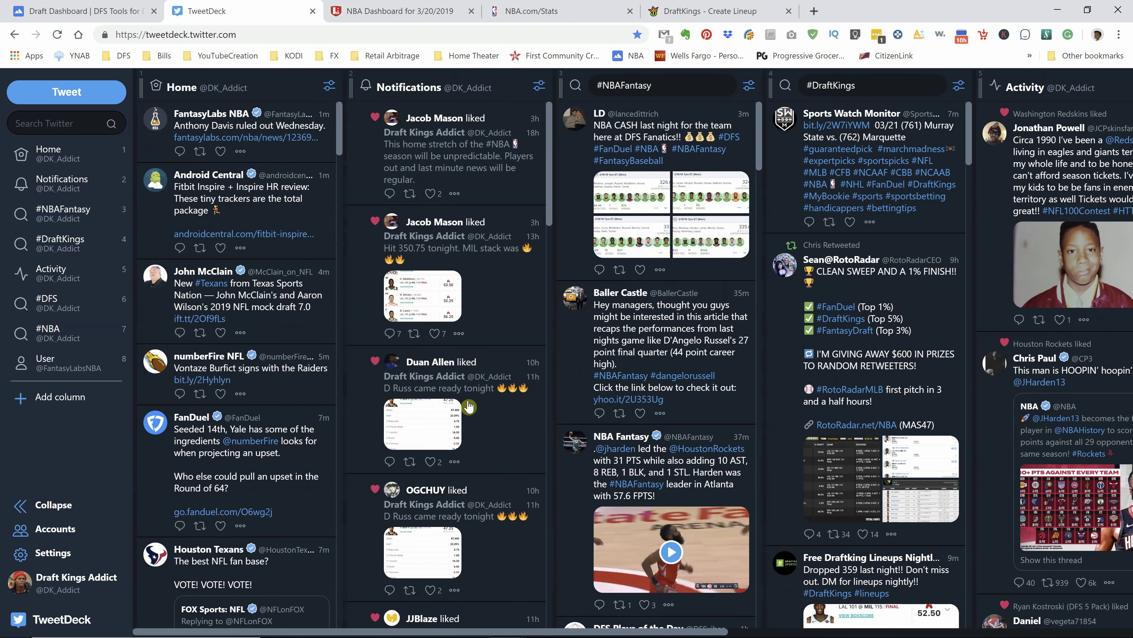
View the enlarged 'Hit 350.75 tonight' lineup screenshot from the tweet, then close it
click(445, 295)
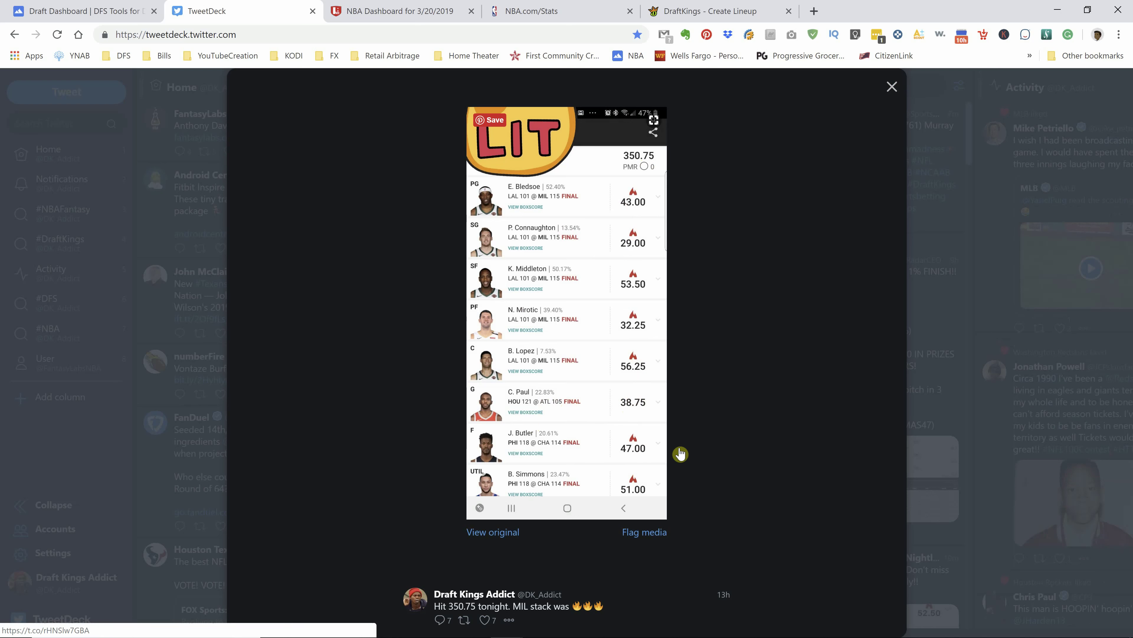
click(888, 89)
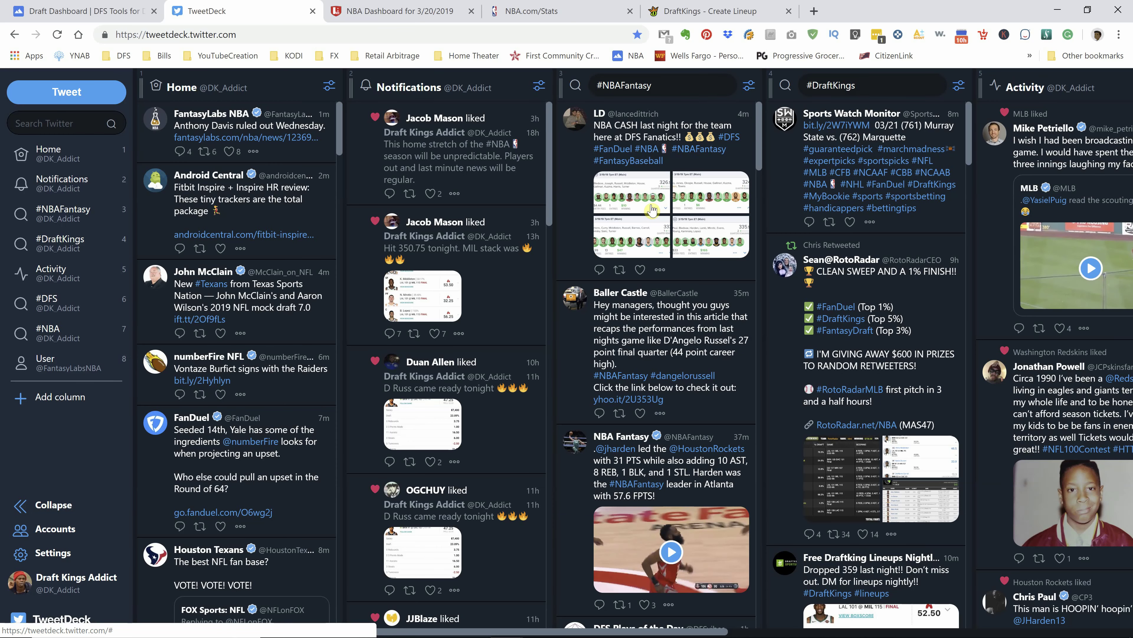
Open the NBA Position Optimizer player table in Draft Dashboard
click(89, 12)
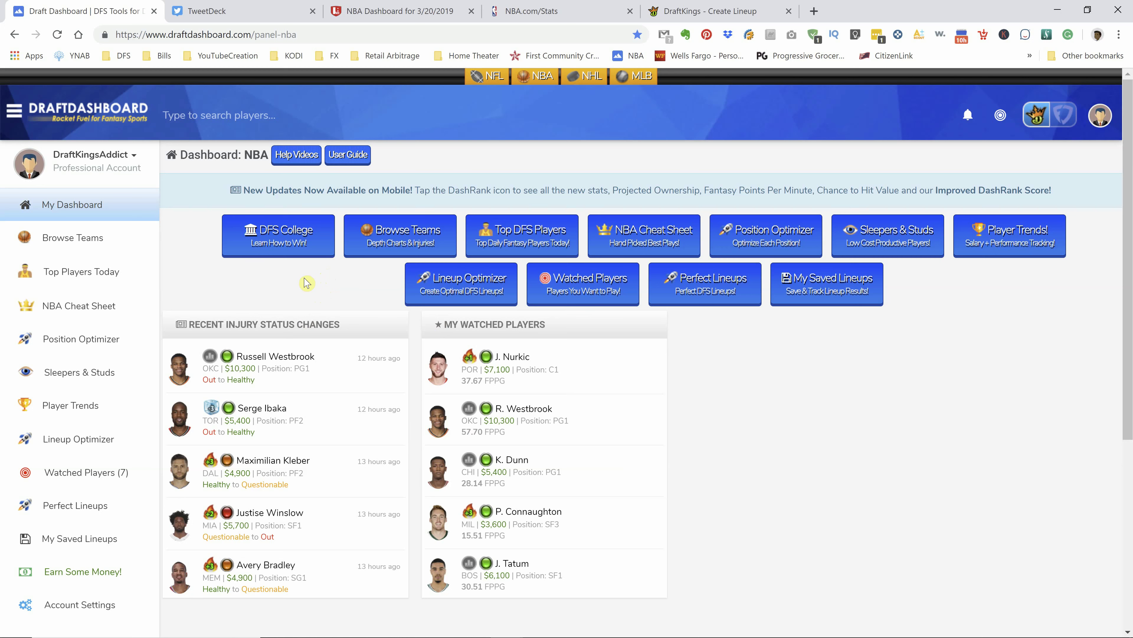
click(86, 349)
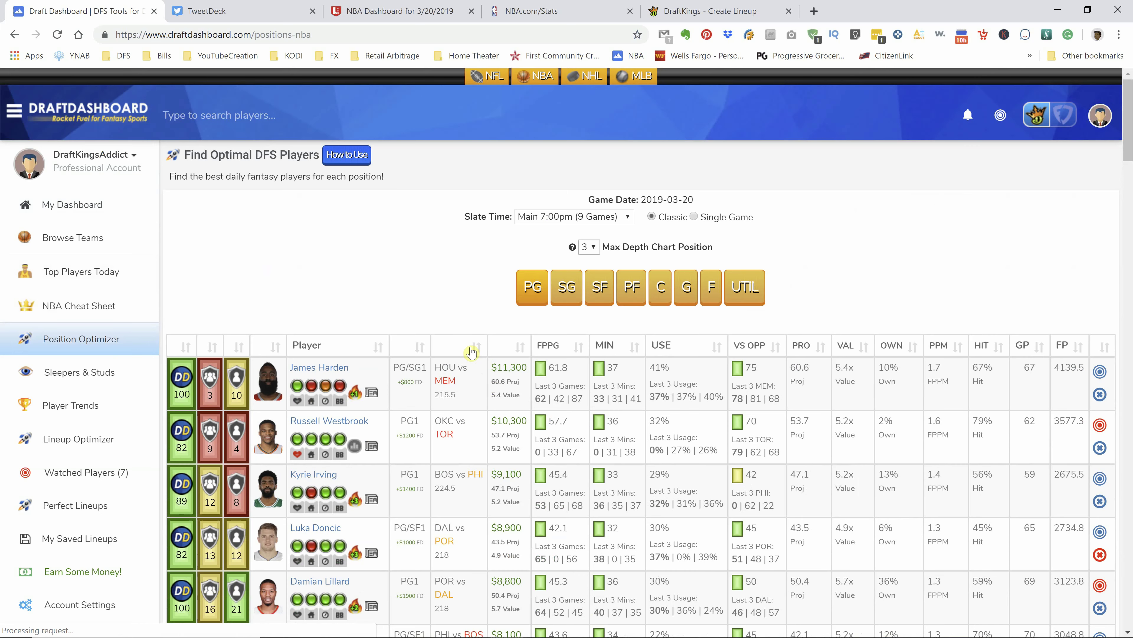
scroll(471, 353, down, 3)
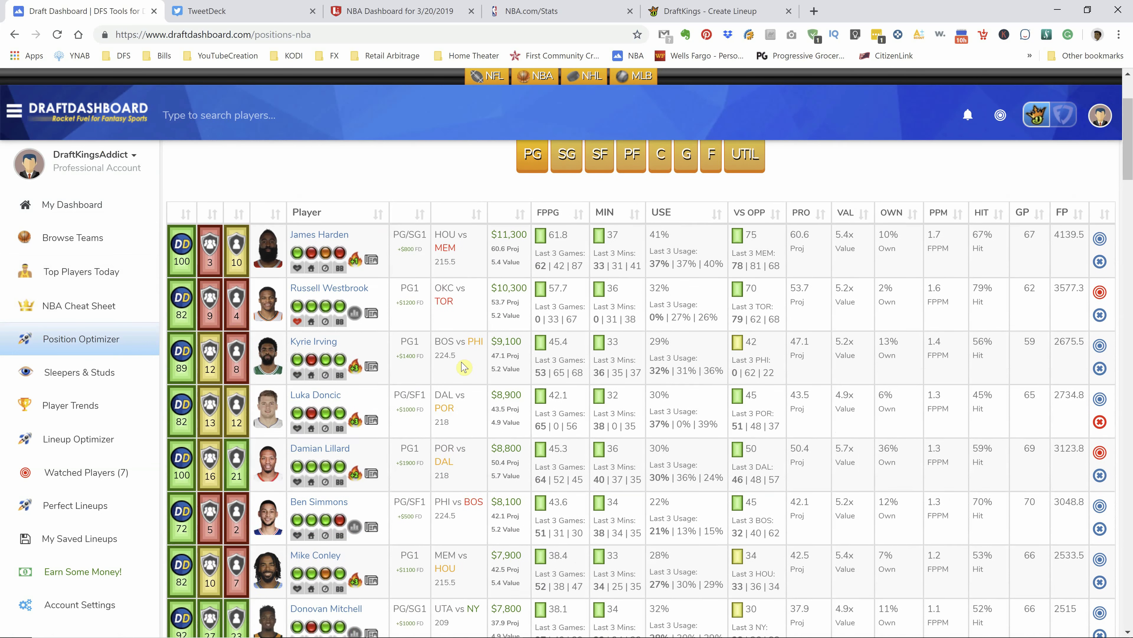
scroll(463, 368, up, 3)
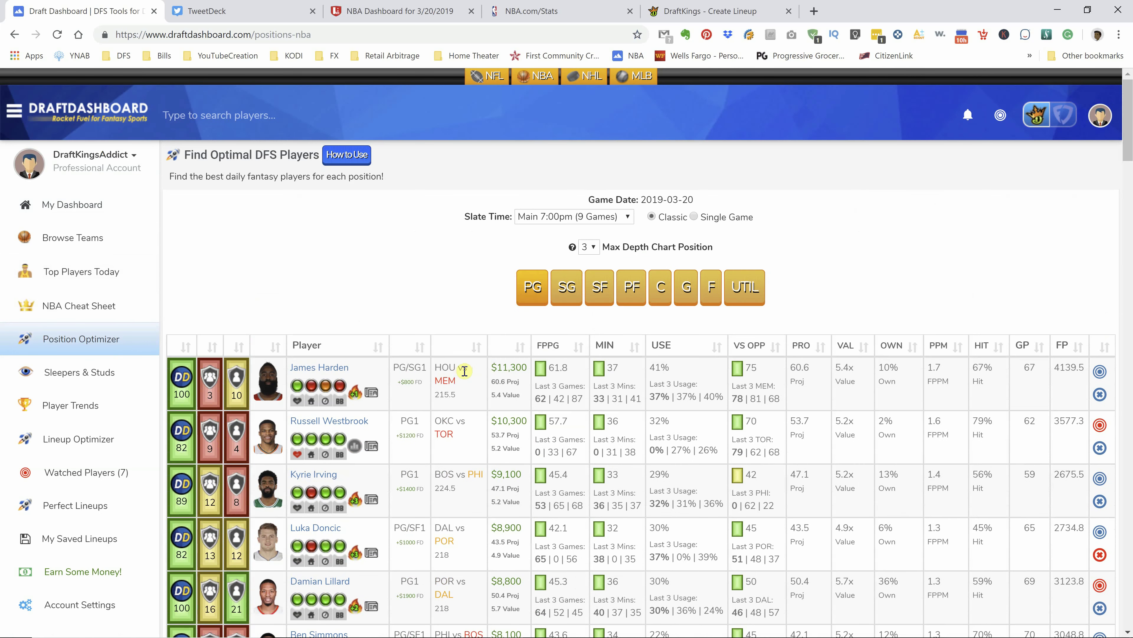
Keep the slate time at Main 7:00pm and scroll through the player table
click(565, 218)
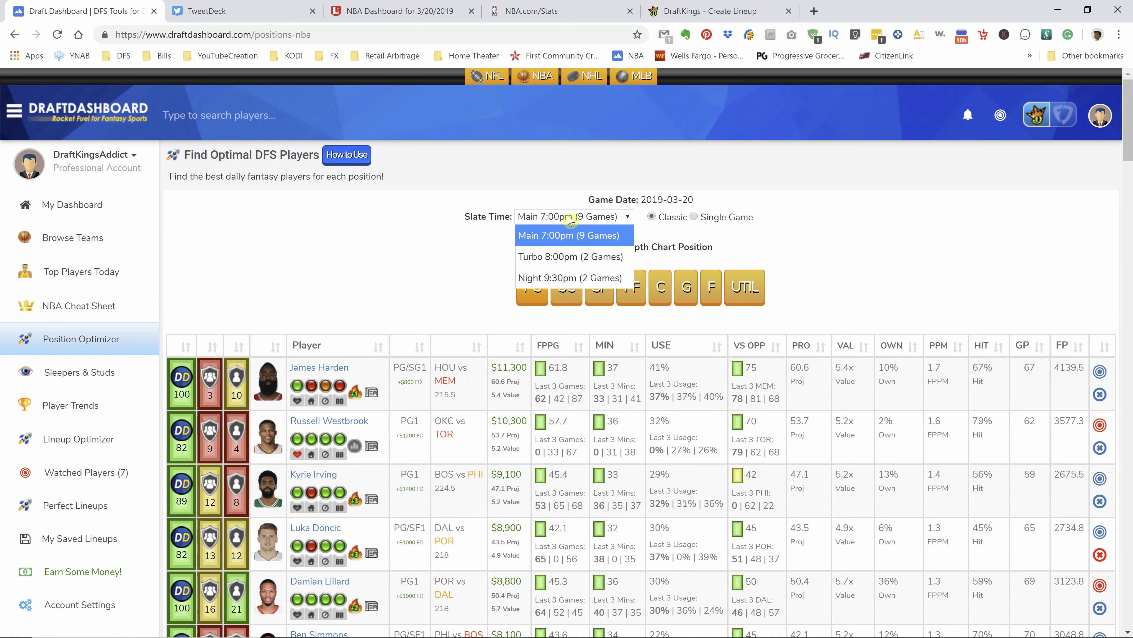
click(448, 241)
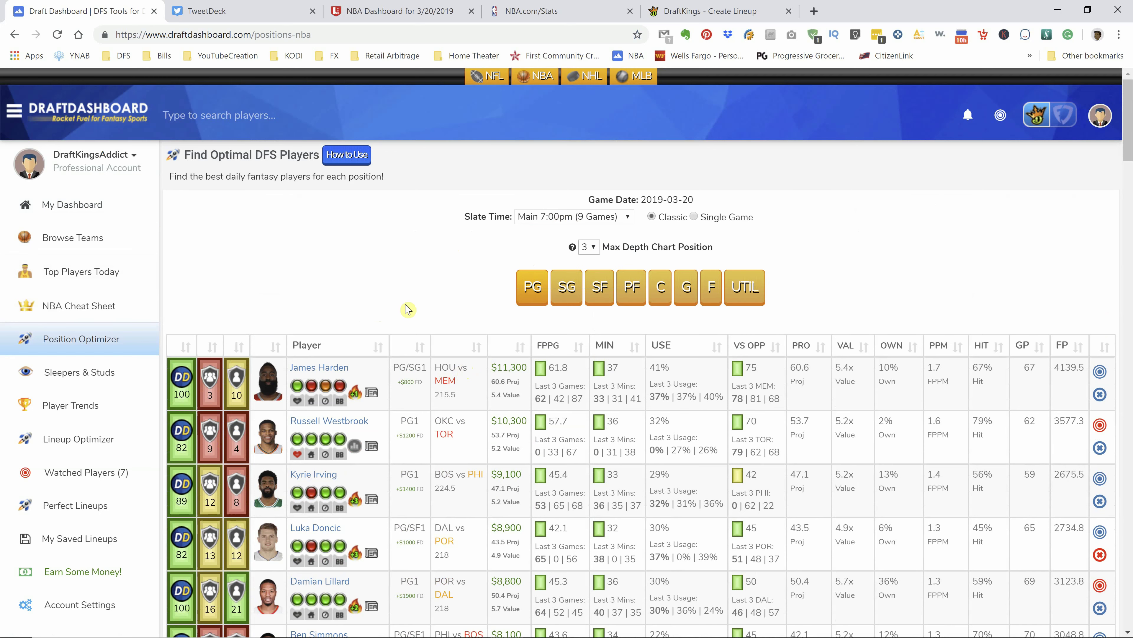
scroll(409, 286, down, 4)
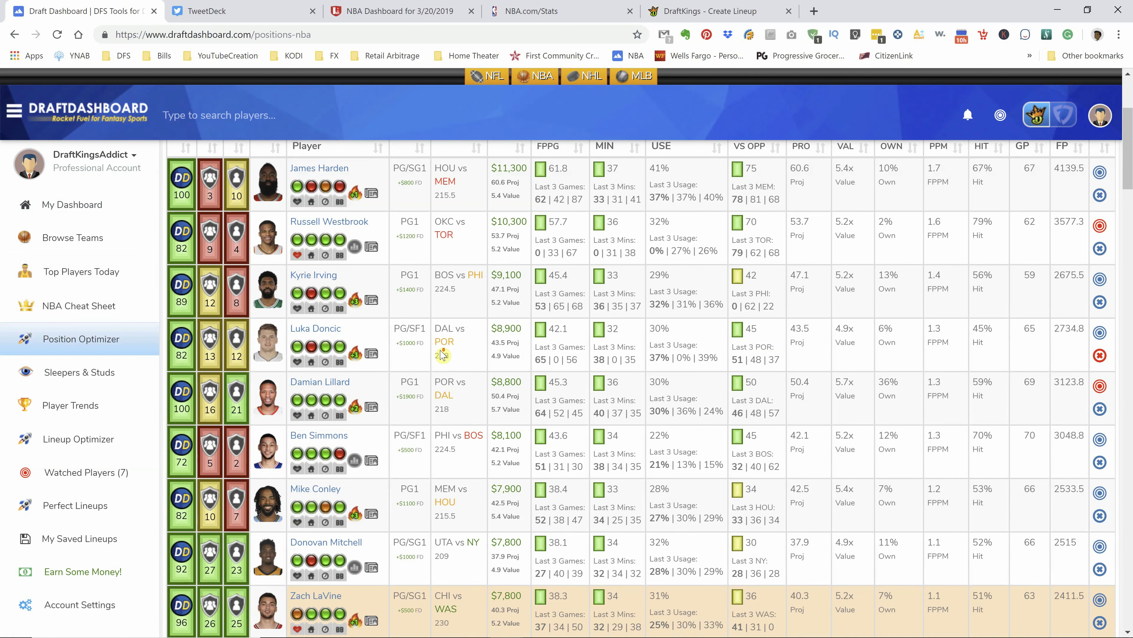
scroll(442, 355, down, 3)
mouse_move(360, 277)
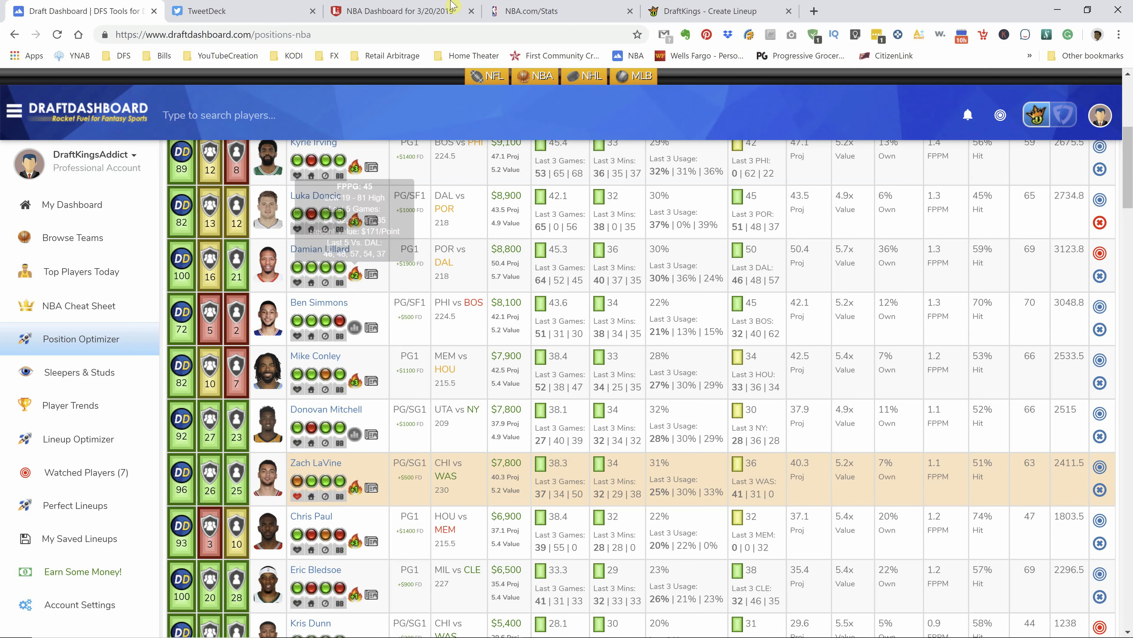
Check LineStar's starting lineups and injuries, then return to the Position Optimizer
click(431, 11)
scroll(613, 369, down, 10)
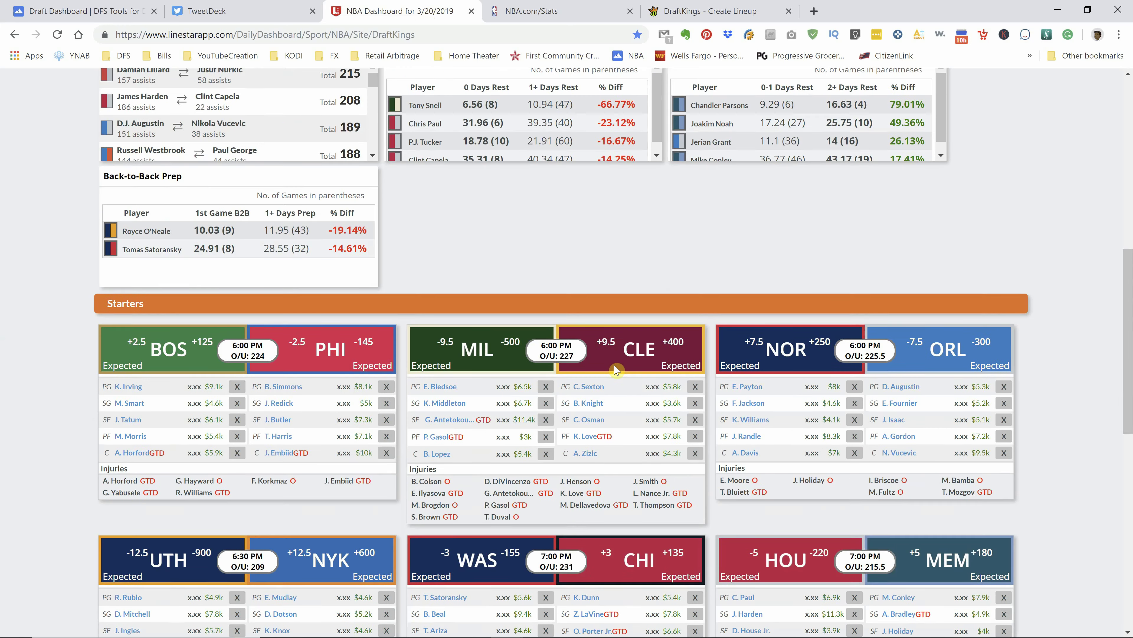
scroll(575, 430, down, 1)
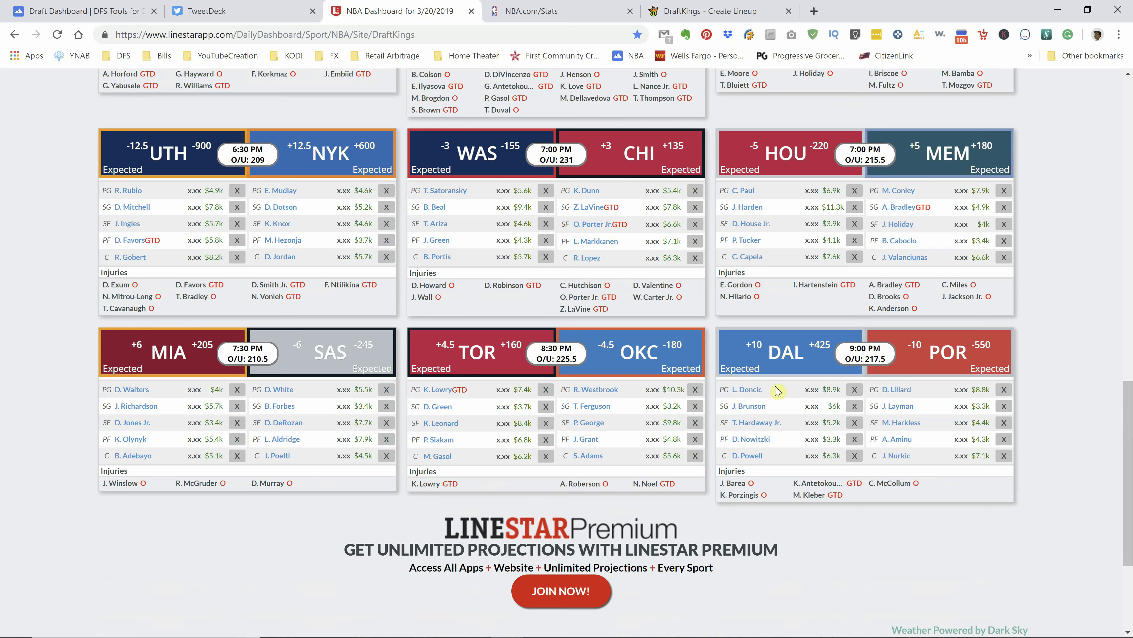
click(112, 10)
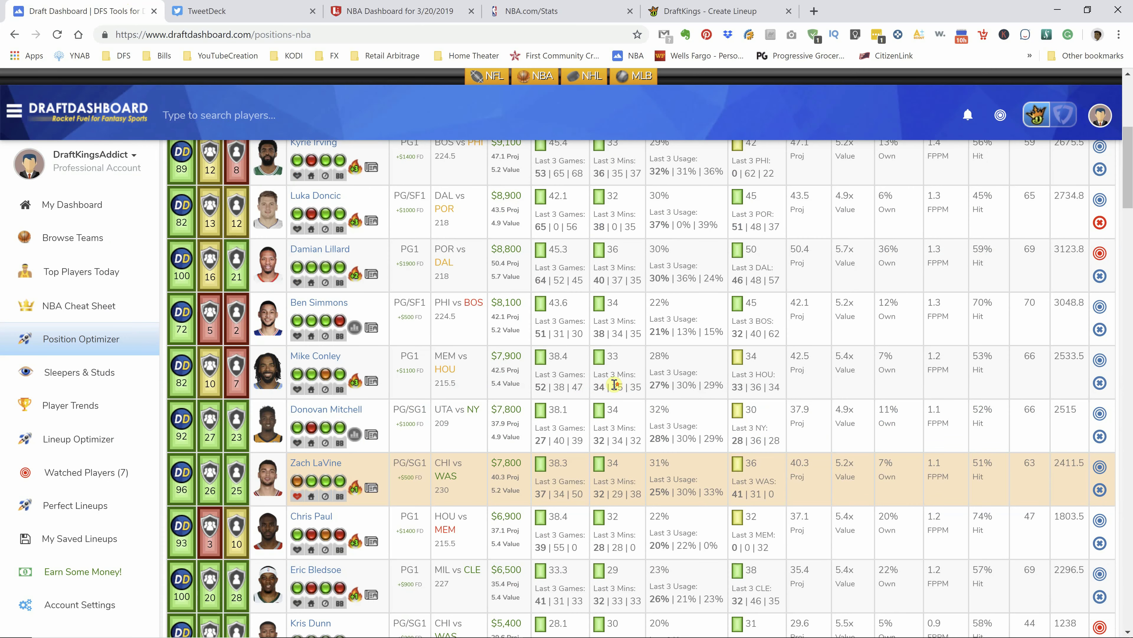
scroll(611, 378, up, 6)
scroll(610, 377, down, 5)
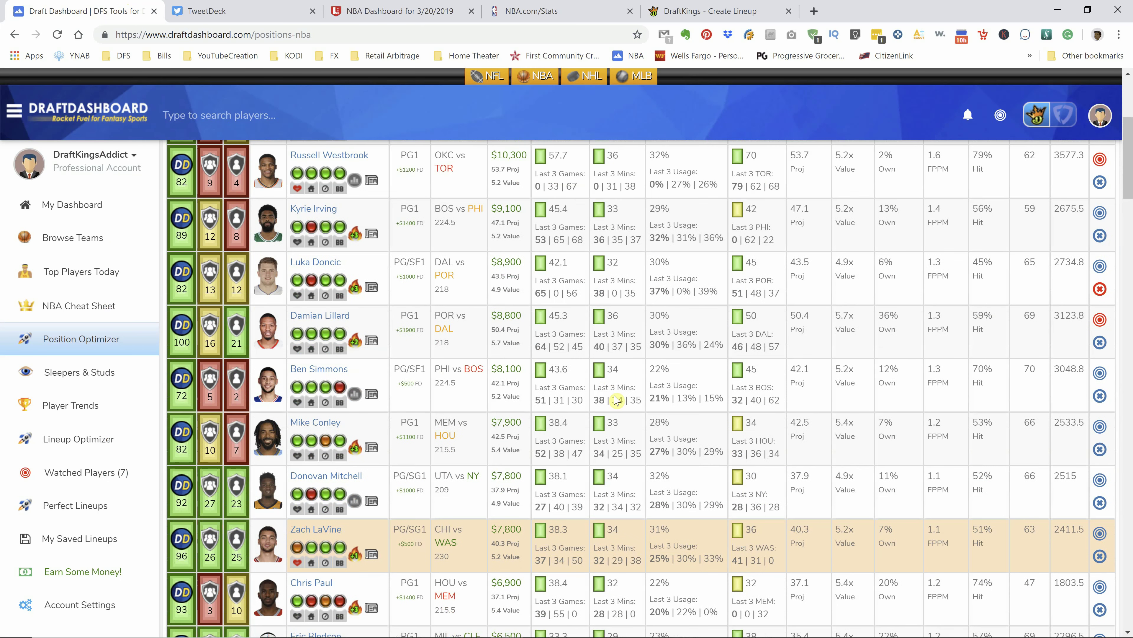
scroll(597, 414, down, 6)
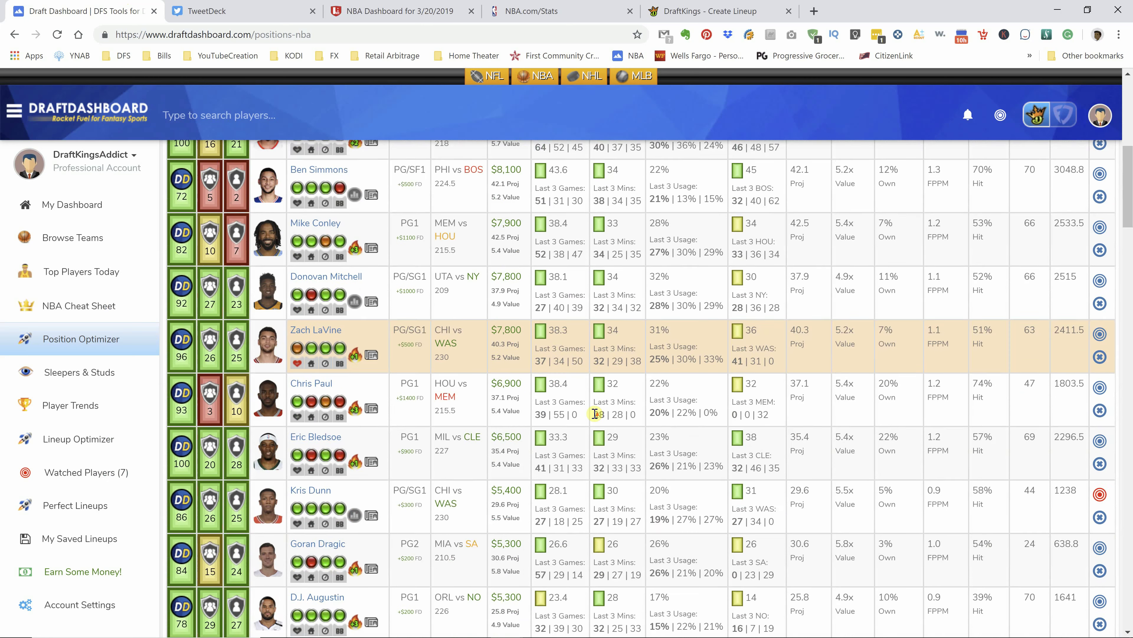
mouse_move(361, 455)
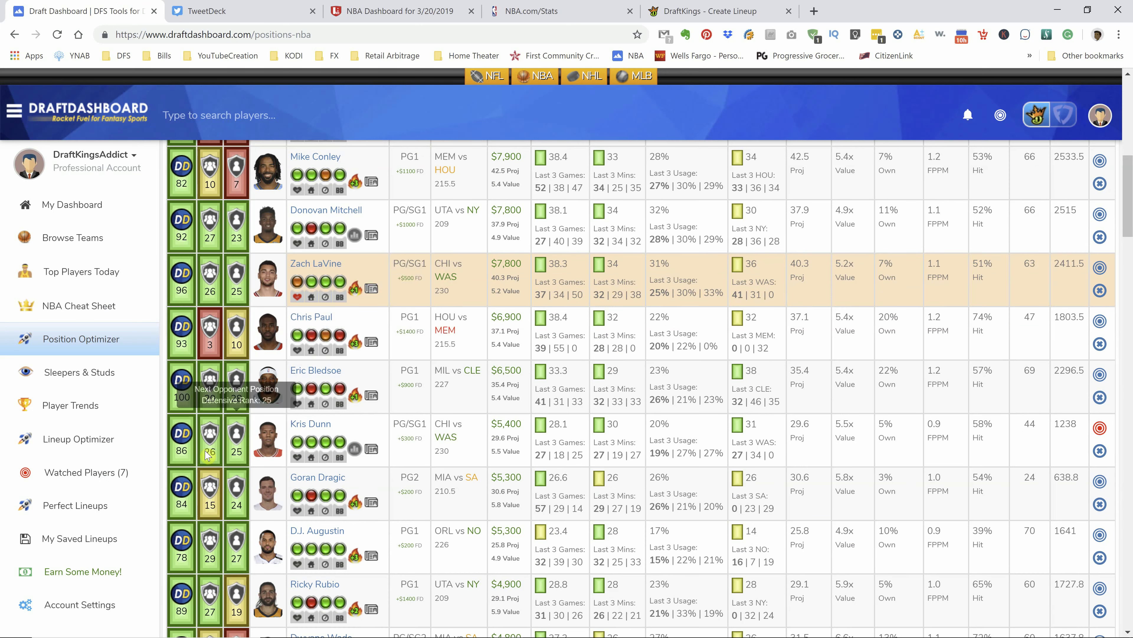
mouse_move(182, 447)
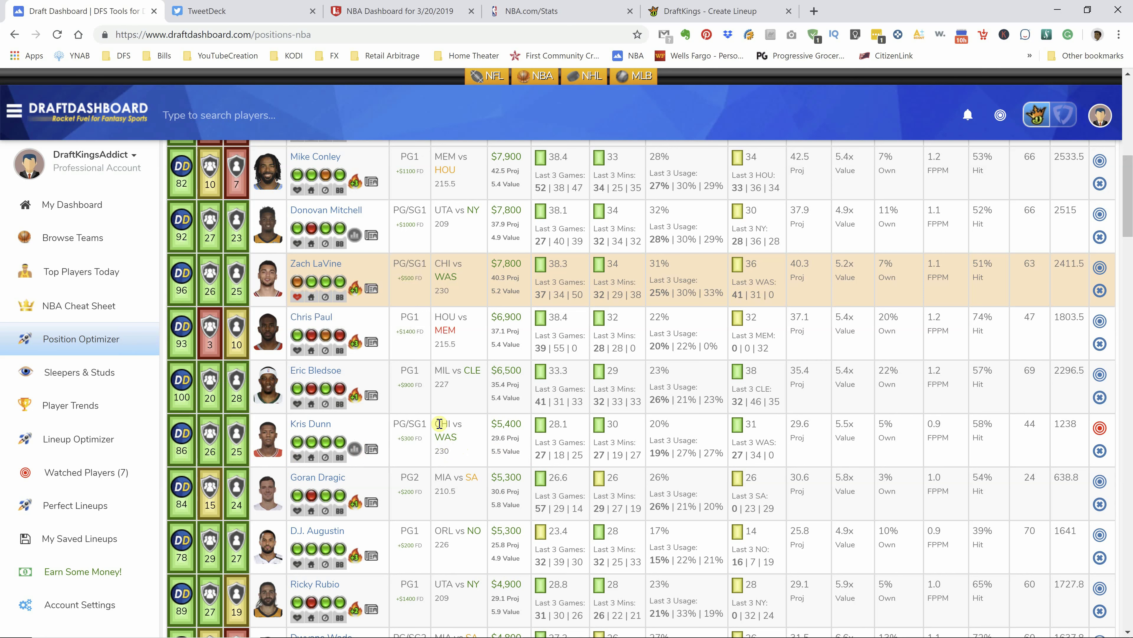
mouse_move(356, 517)
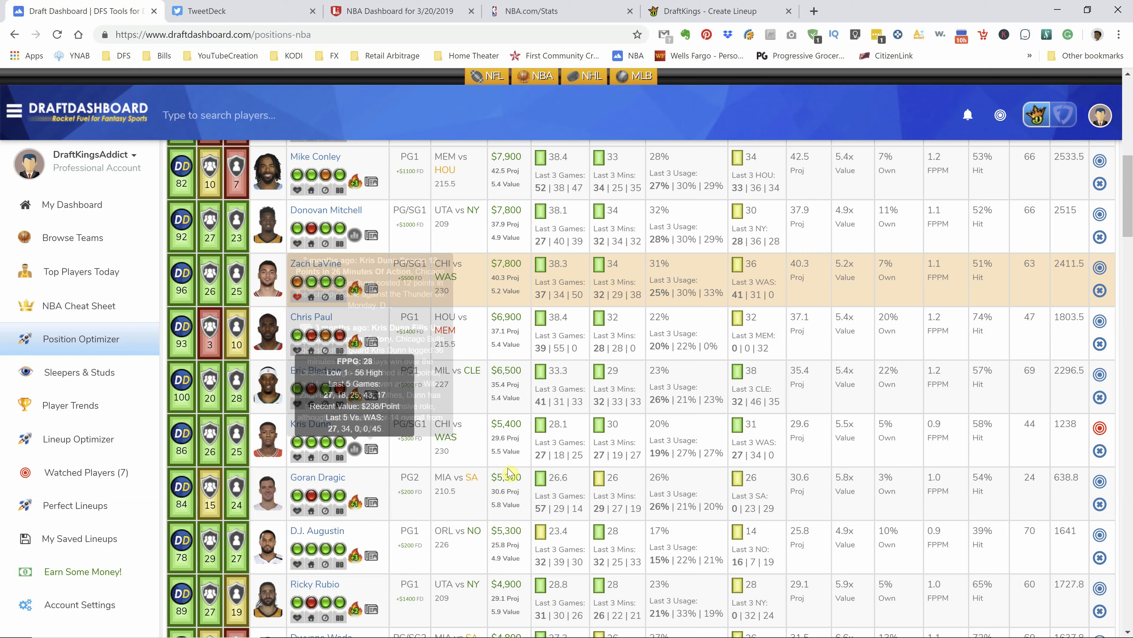
scroll(365, 452, up, 10)
Filter the table to SG and scroll down to value picks like Pat Connaughton at $3,600
click(568, 284)
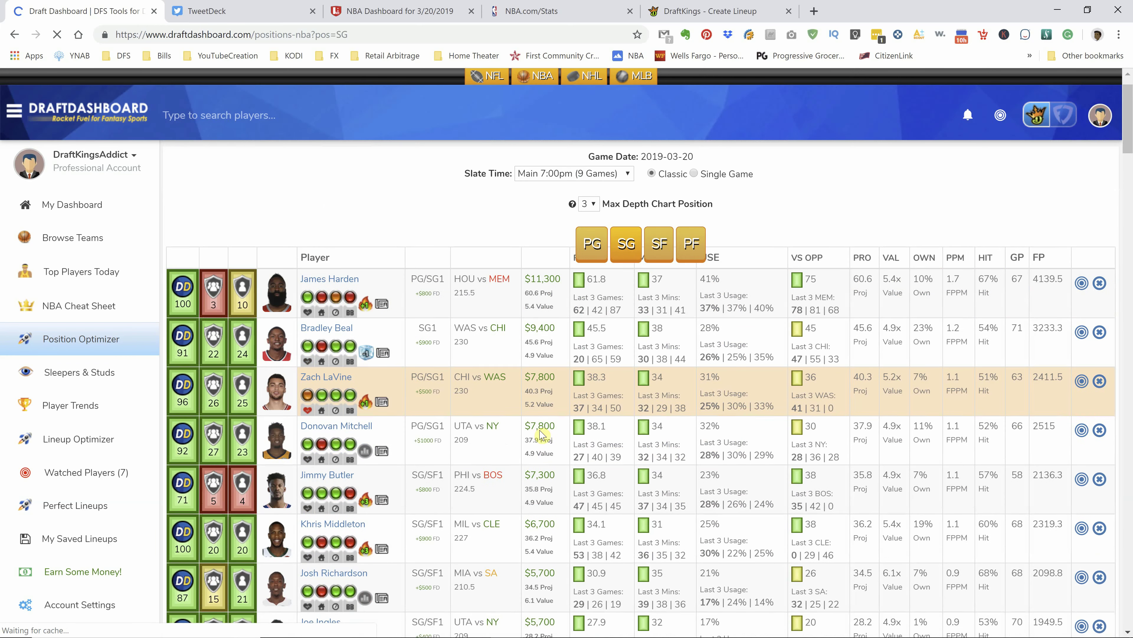
scroll(562, 432, down, 4)
scroll(584, 433, down, 4)
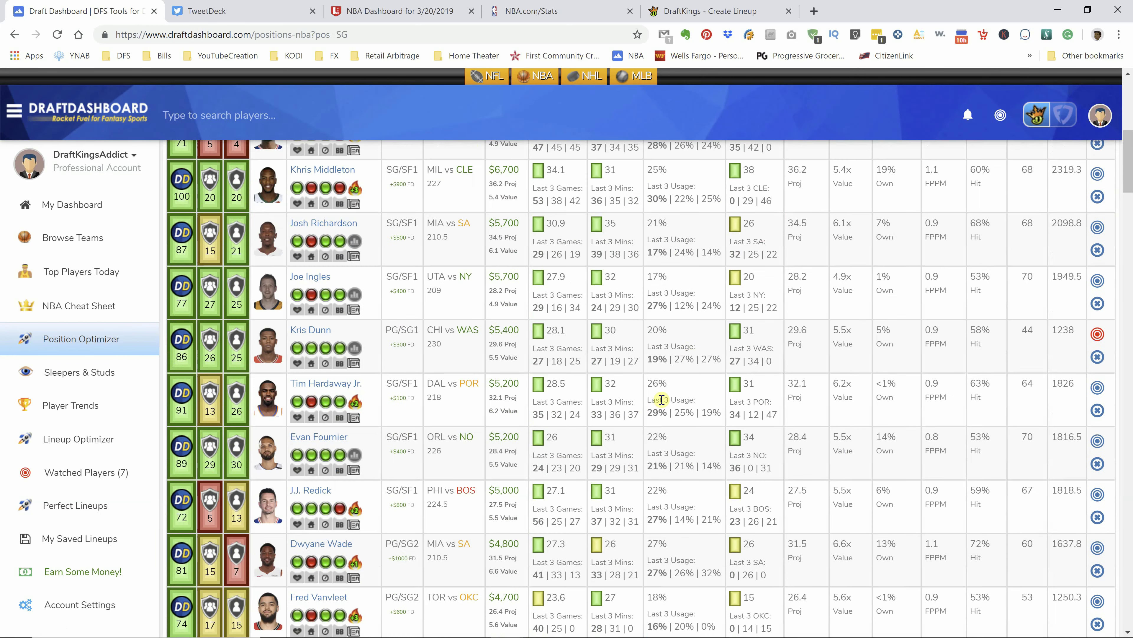
scroll(560, 353, down, 10)
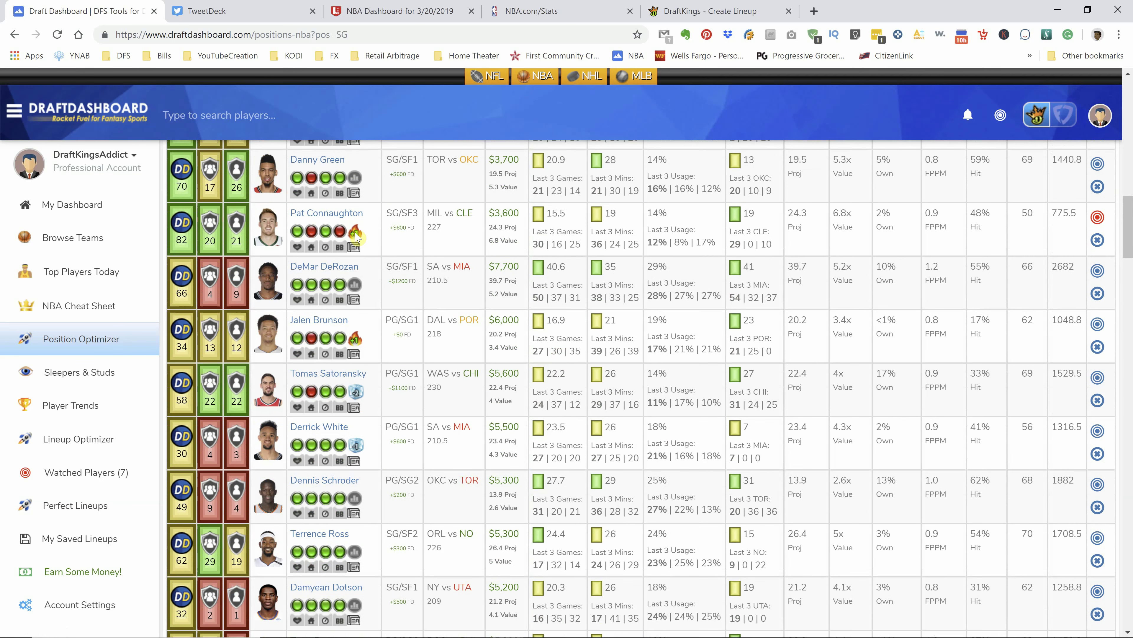
mouse_move(355, 233)
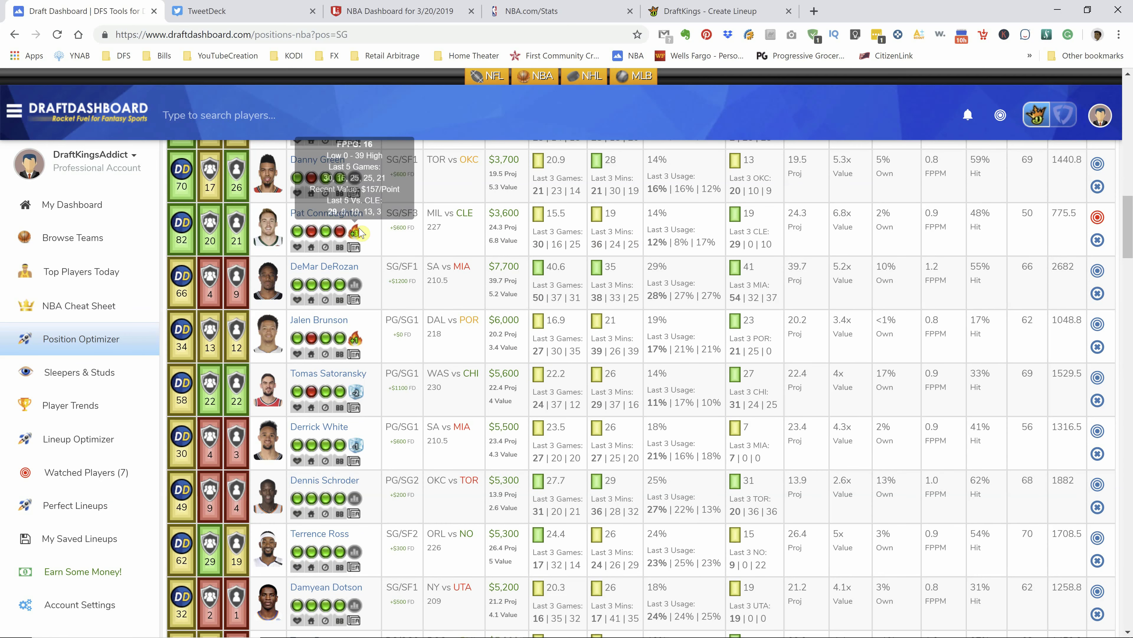
On LineStar's 3/20/2019 Starters cards, review the MIL injury list including M. Brogdon
click(367, 15)
scroll(328, 500, up, 2)
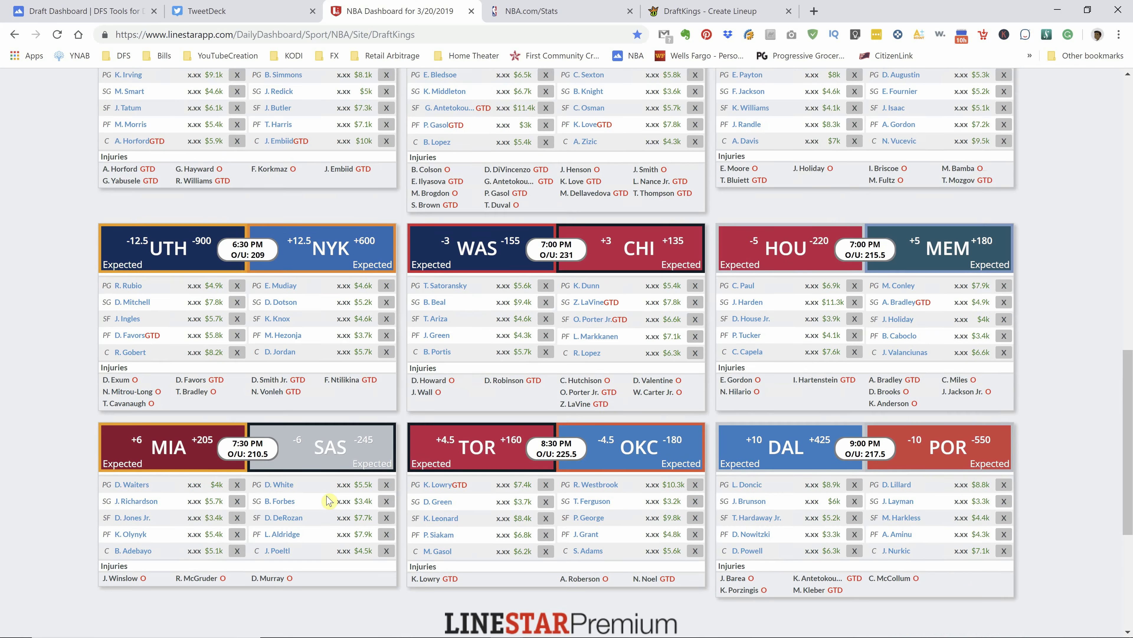
scroll(328, 500, up, 3)
scroll(451, 192, up, 1)
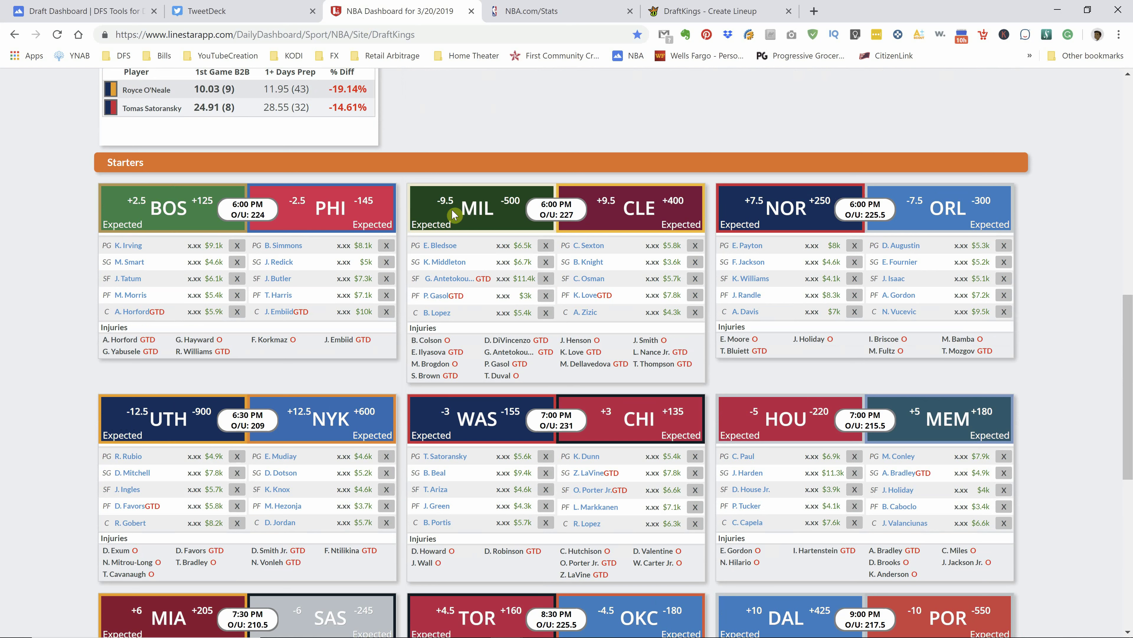
double_click(415, 364)
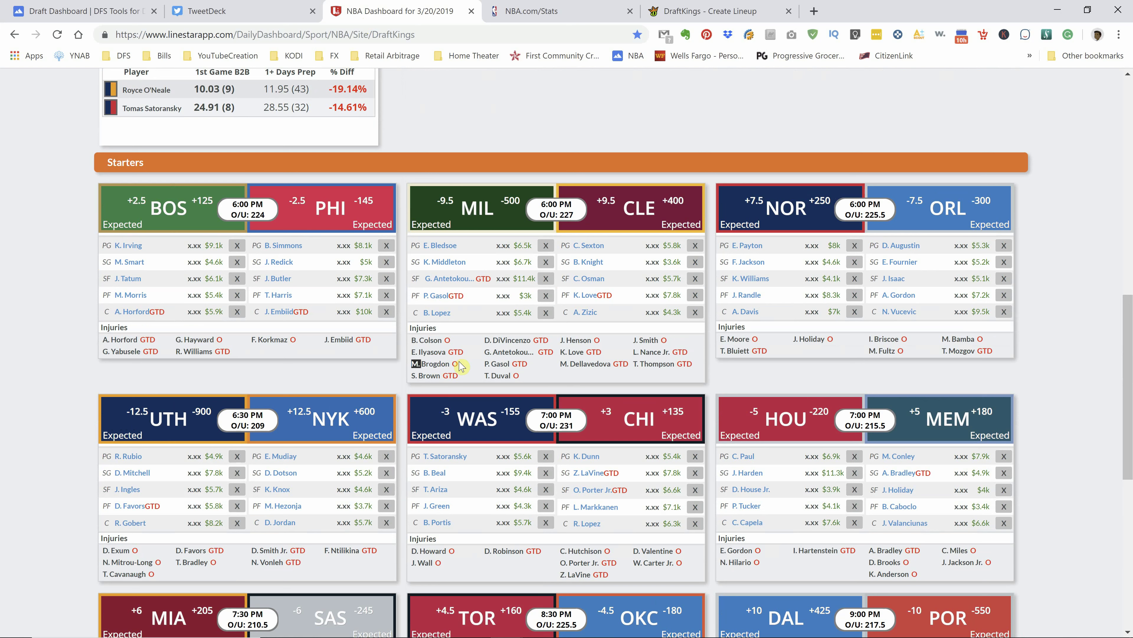
triple_click(462, 381)
click(467, 380)
Read Pat Connaughton's stats: 16 FPPG, last five games 30, 16, 25, 25, 21
click(100, 10)
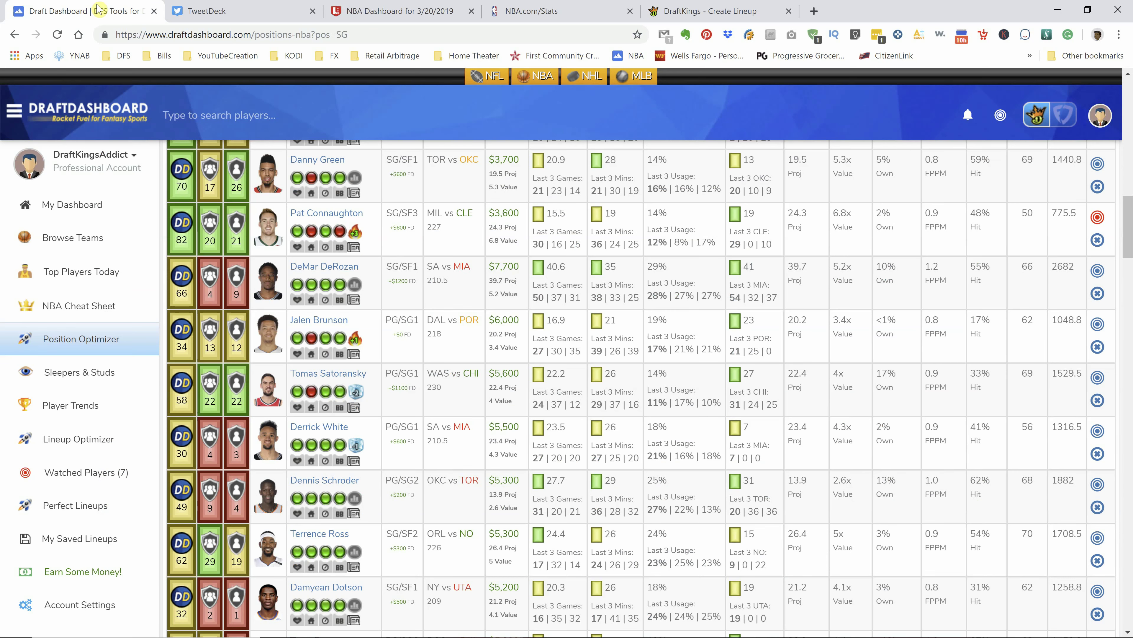
mouse_move(363, 235)
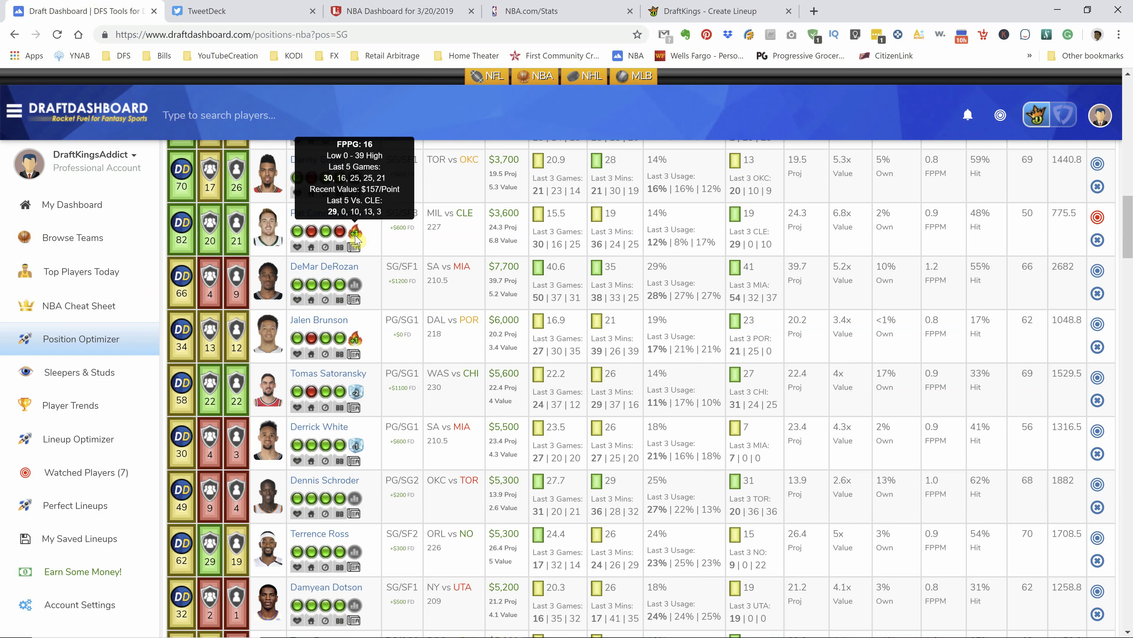
Switch back to LineStar's 3/20/2019 NBA Dashboard to view the MIL vs CLE starters
click(389, 12)
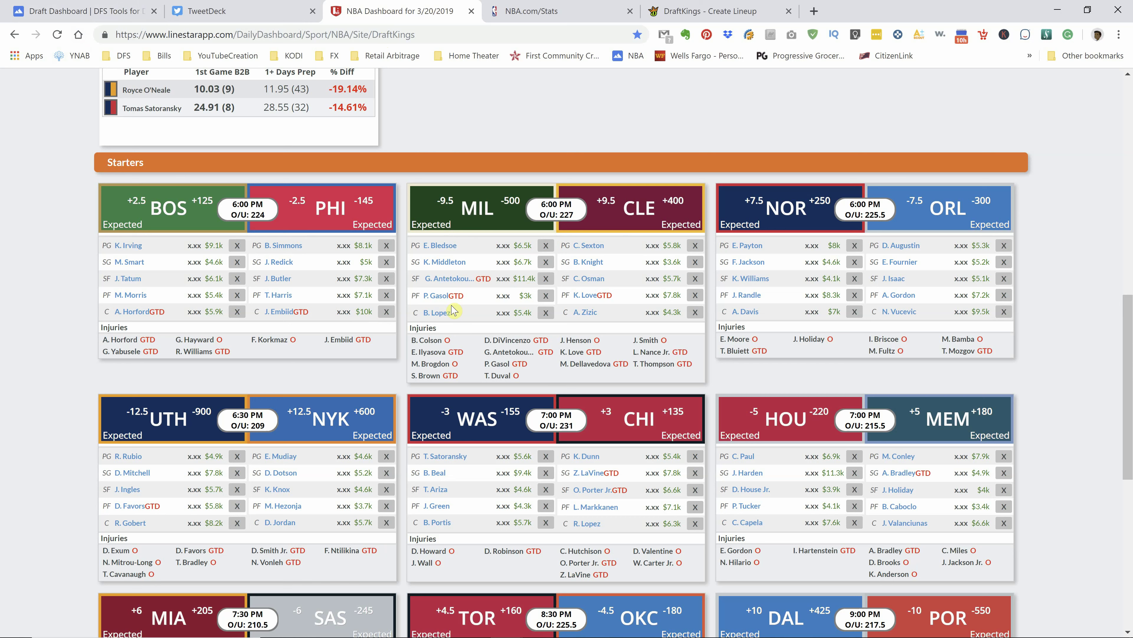
click(67, 12)
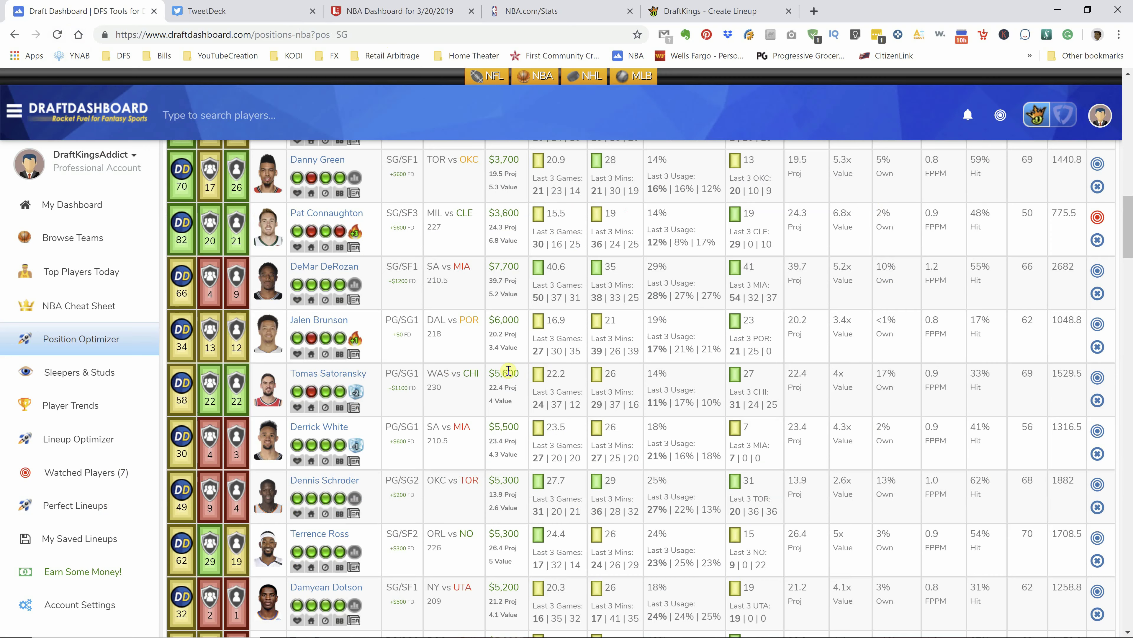
scroll(508, 370, up, 1)
scroll(511, 277, up, 1)
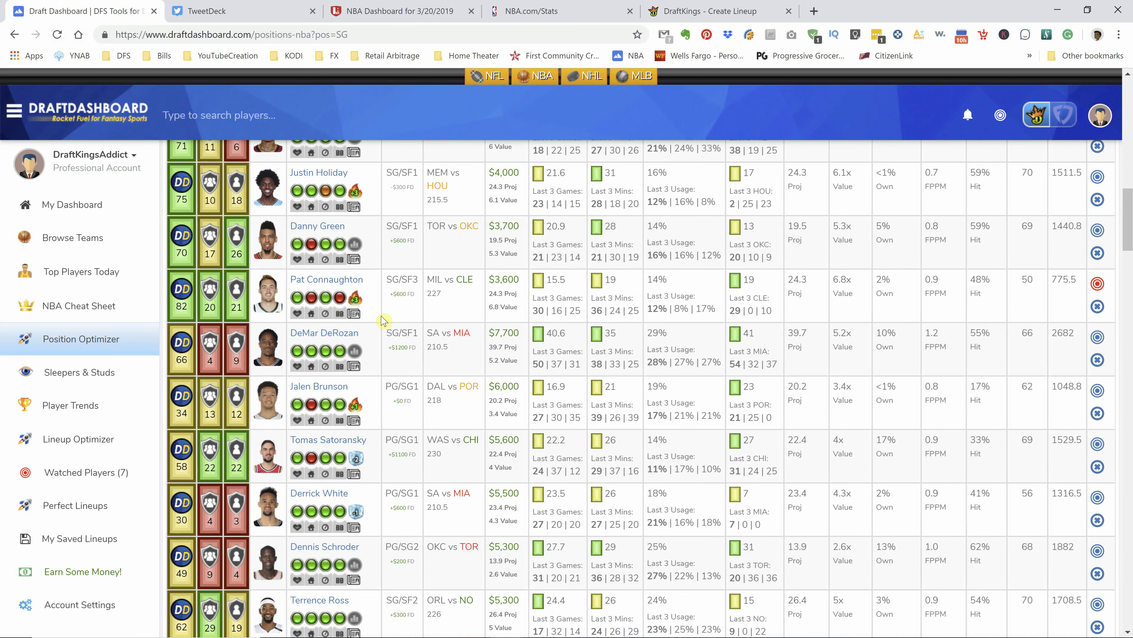
scroll(594, 402, up, 10)
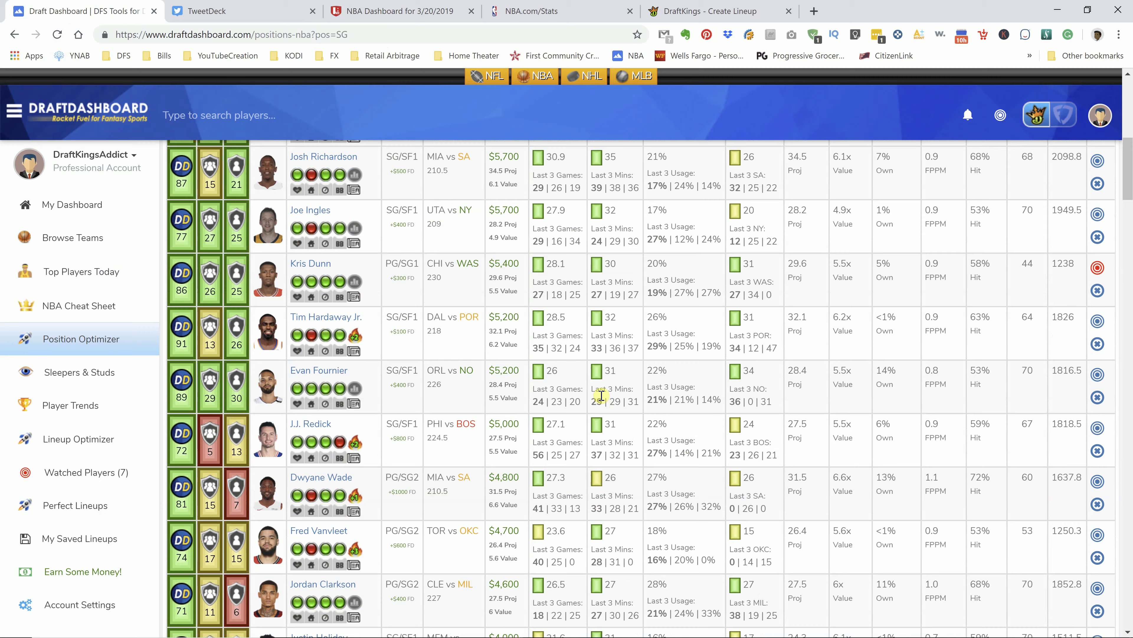
scroll(580, 415, up, 15)
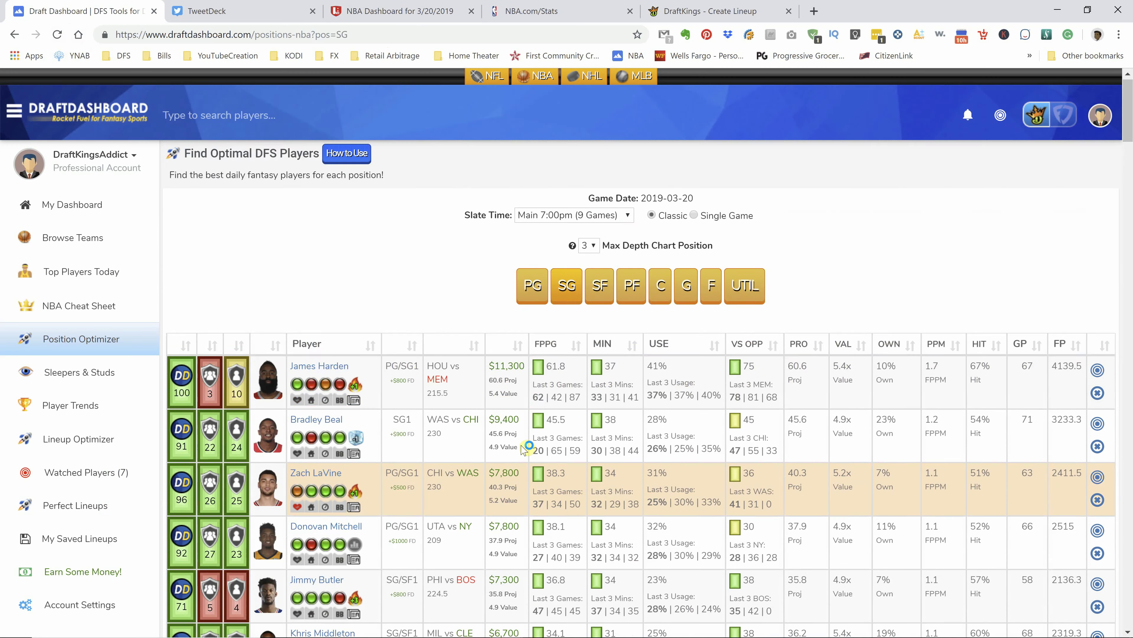
scroll(526, 449, down, 4)
scroll(528, 447, up, 3)
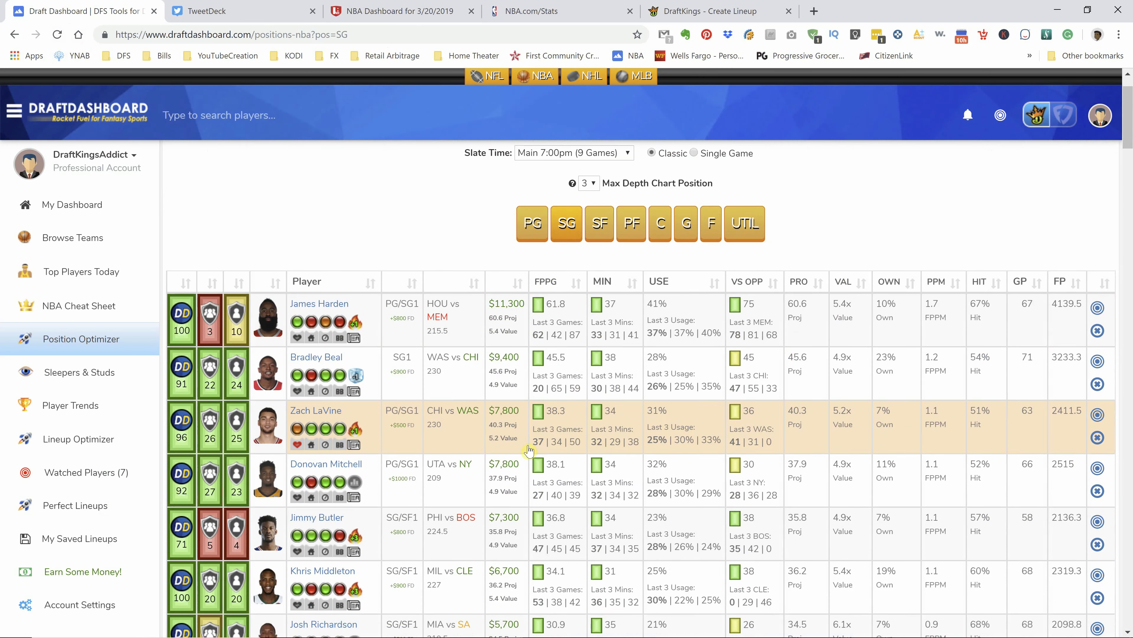
scroll(528, 449, up, 1)
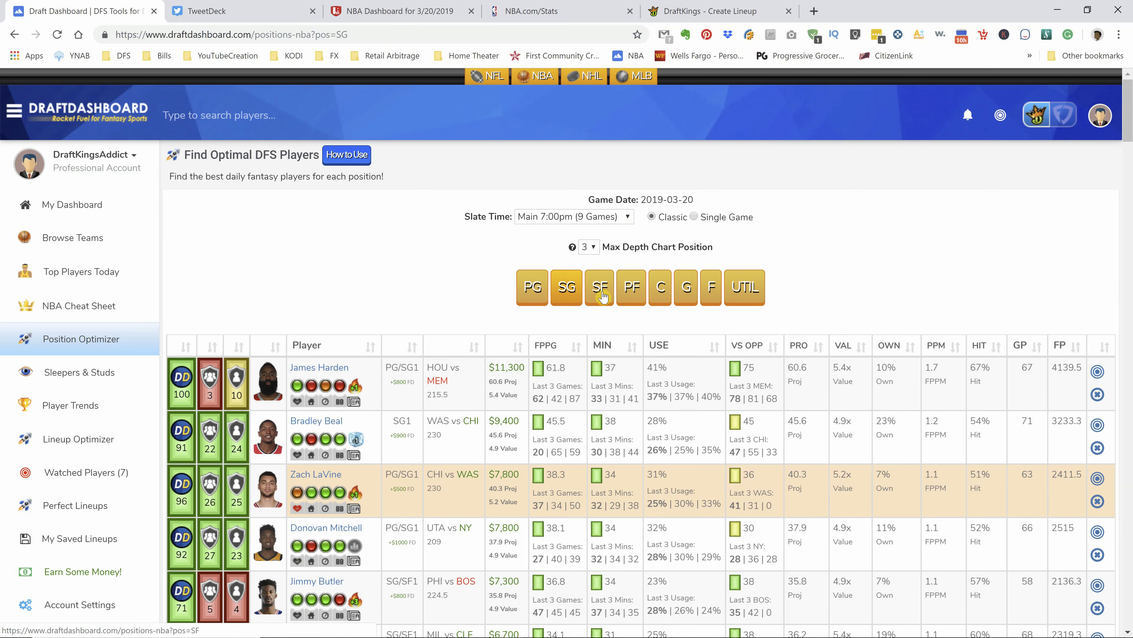
Switch to SF and scan the list, led by Giannis Antetokounmpo ($11,400) and Paul George ($9,800)
click(601, 289)
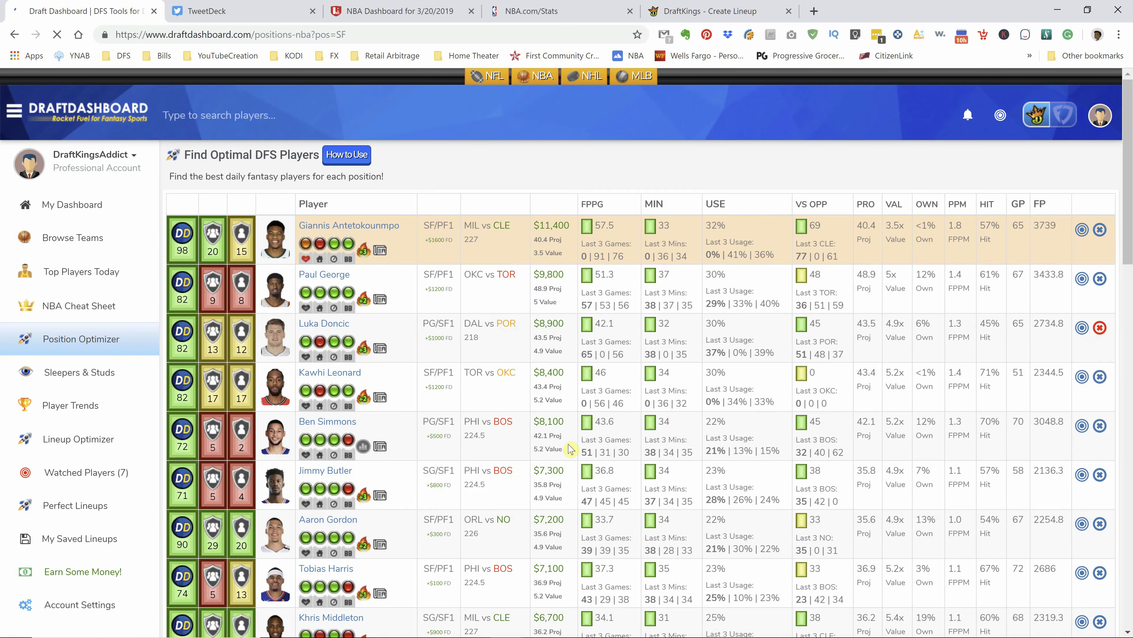
scroll(571, 449, down, 4)
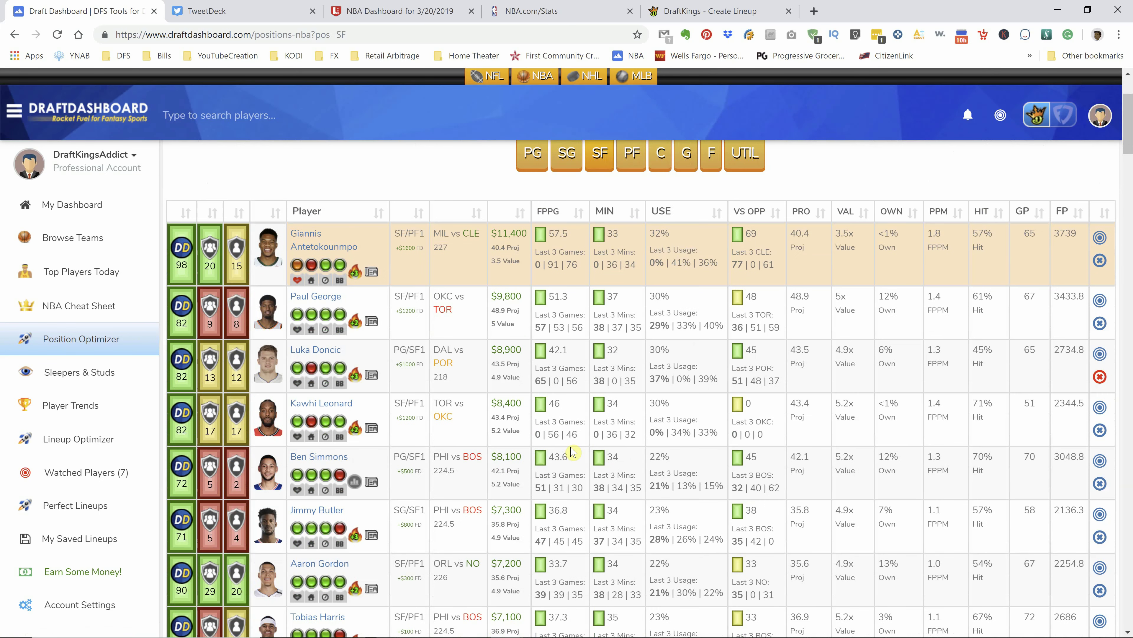
scroll(572, 448, down, 7)
scroll(573, 451, down, 1)
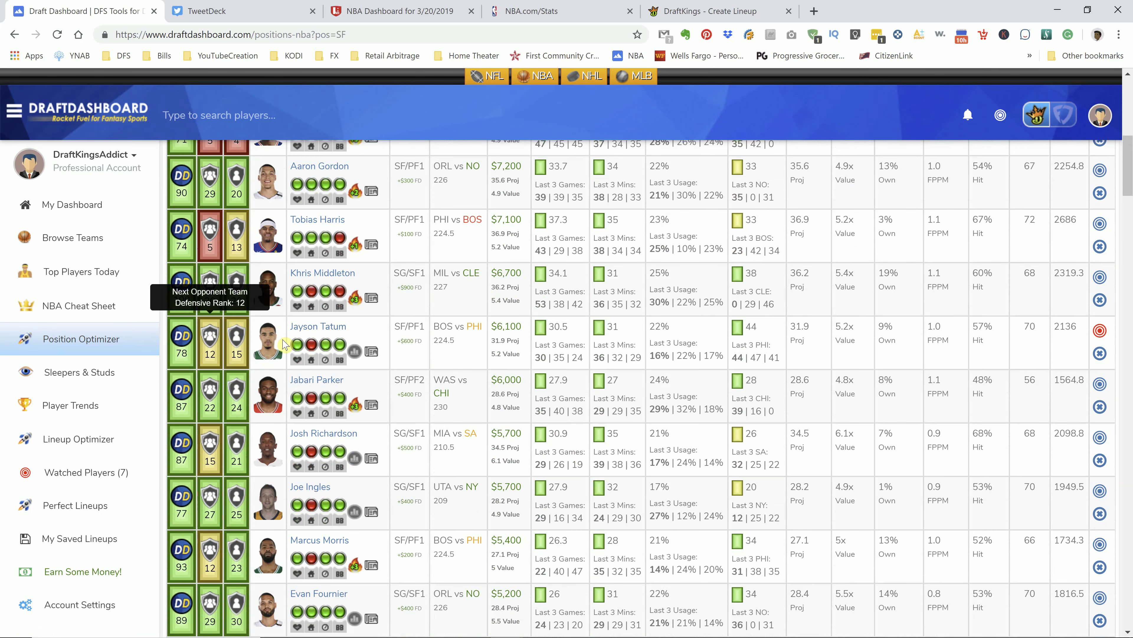
mouse_move(354, 352)
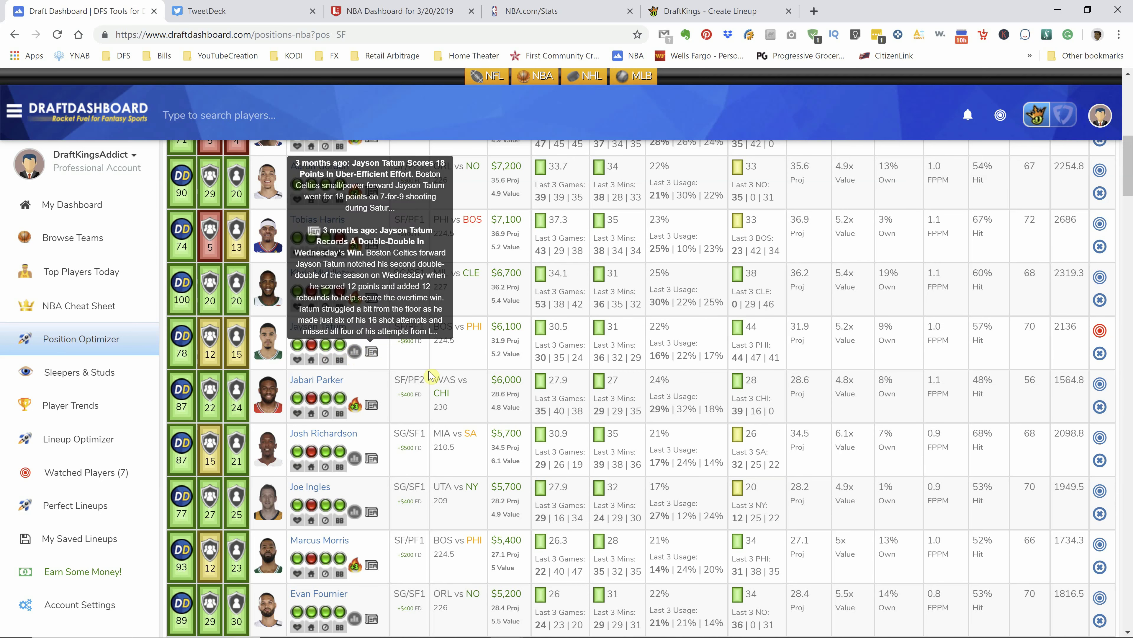
scroll(517, 448, down, 4)
scroll(517, 448, up, 10)
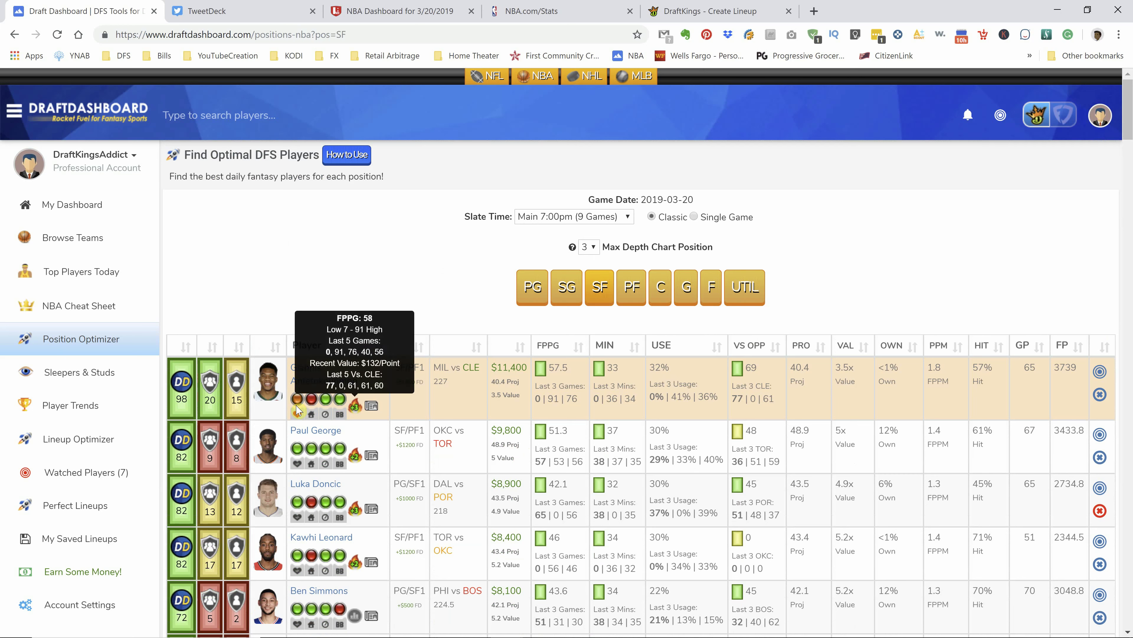
mouse_move(298, 403)
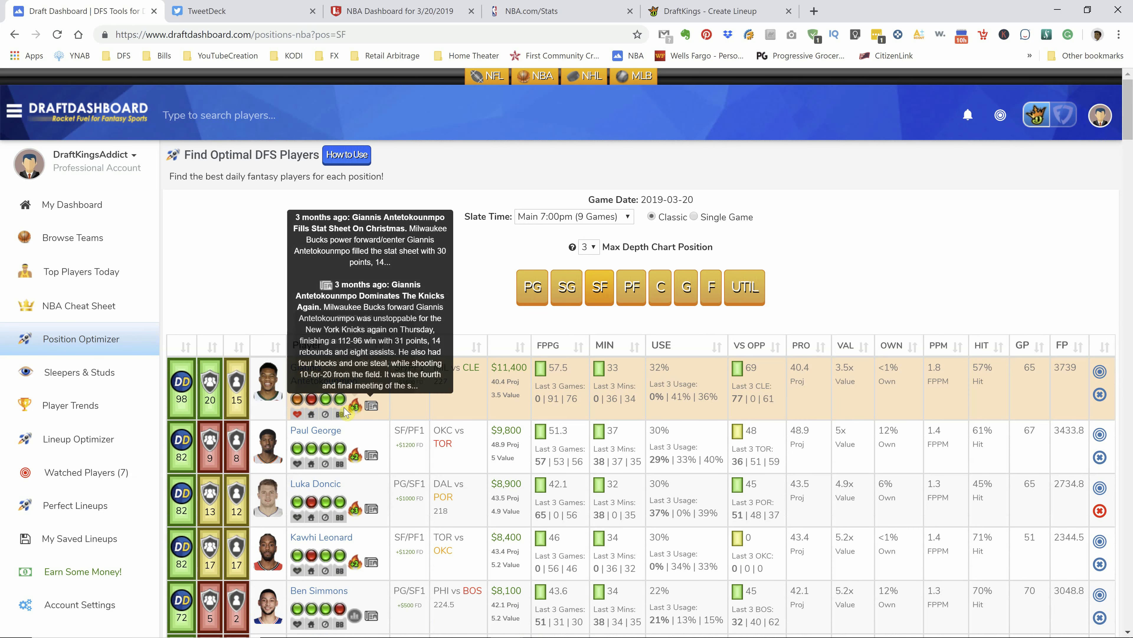
mouse_move(371, 403)
scroll(372, 403, down, 4)
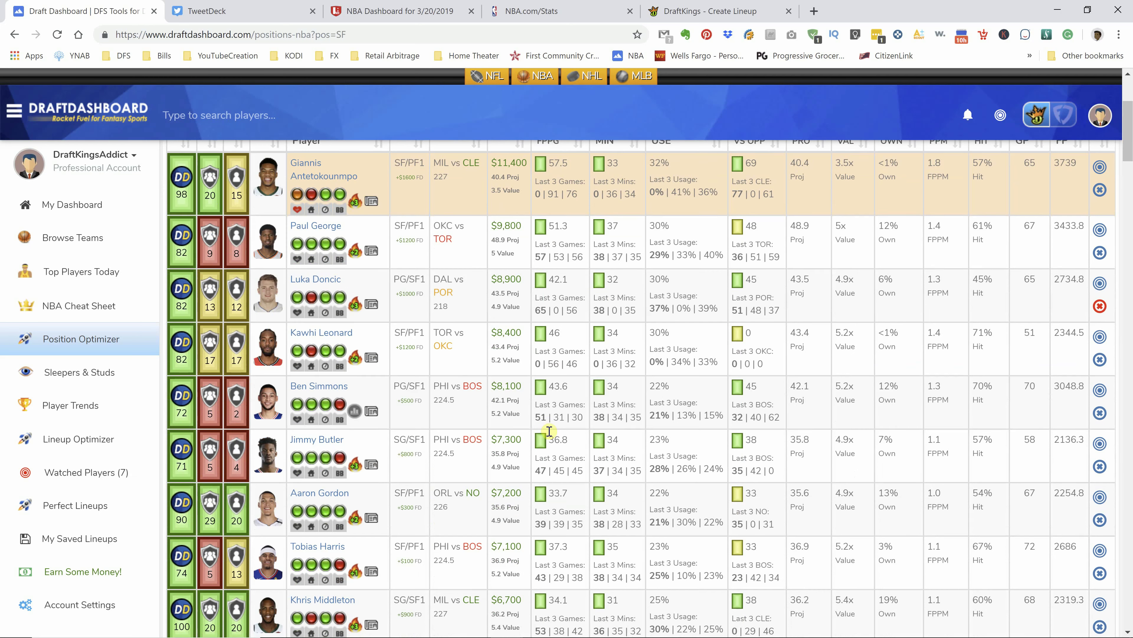
scroll(549, 433, down, 4)
scroll(554, 433, up, 3)
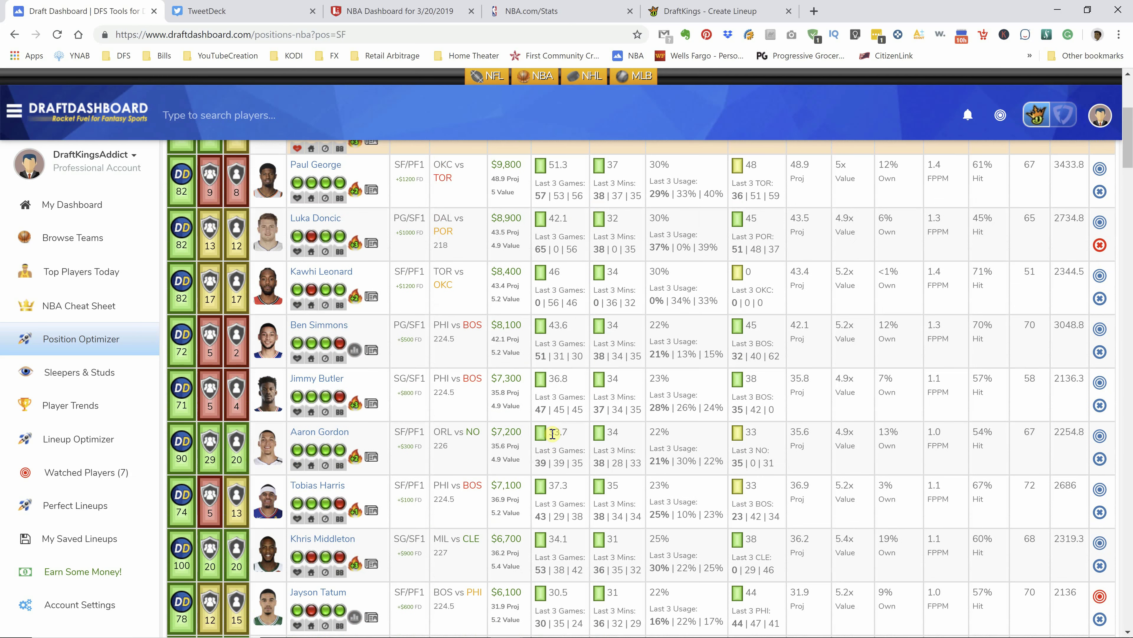
scroll(552, 429, up, 6)
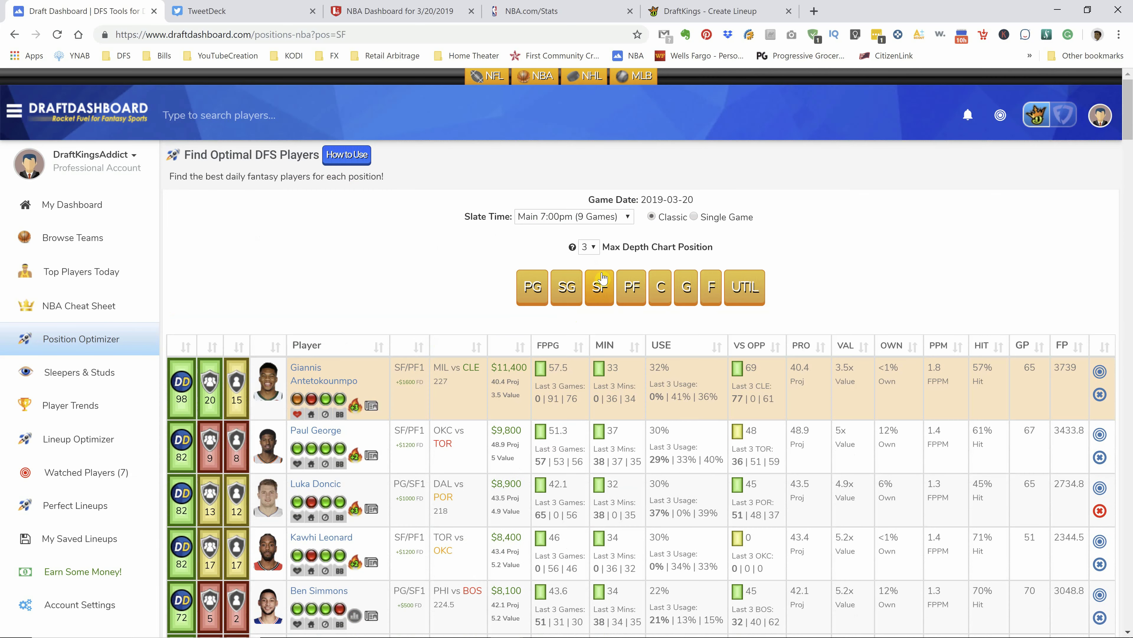
Switch to PF and scan Aldridge ($7,900), Gordon ($7,200) and Anthony Davis ($7,000)
click(635, 291)
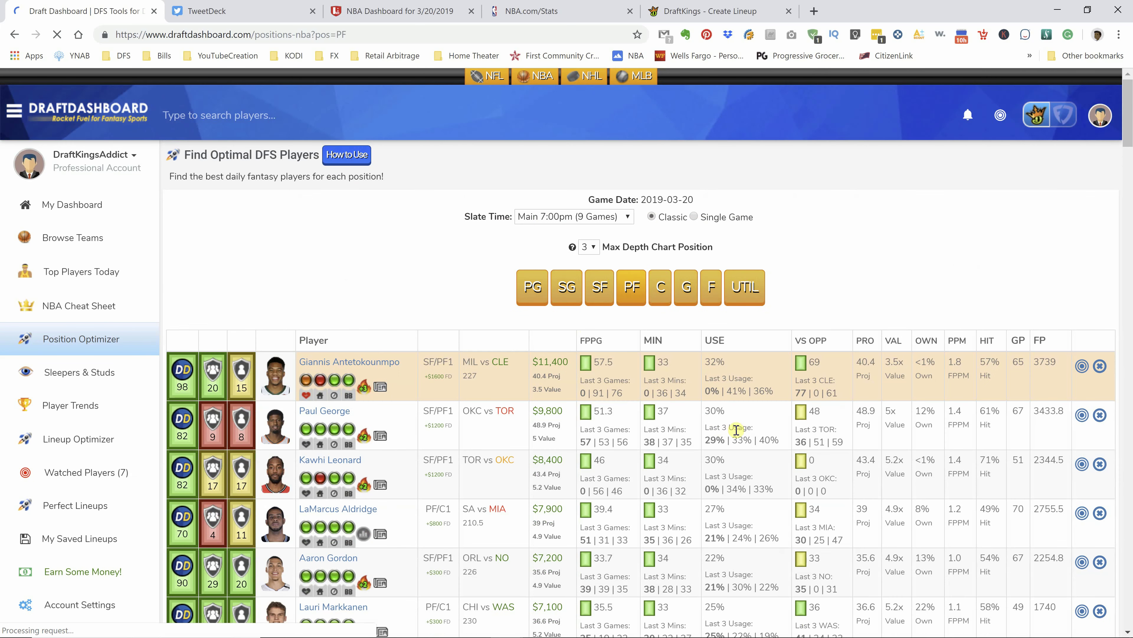
scroll(729, 435, down, 8)
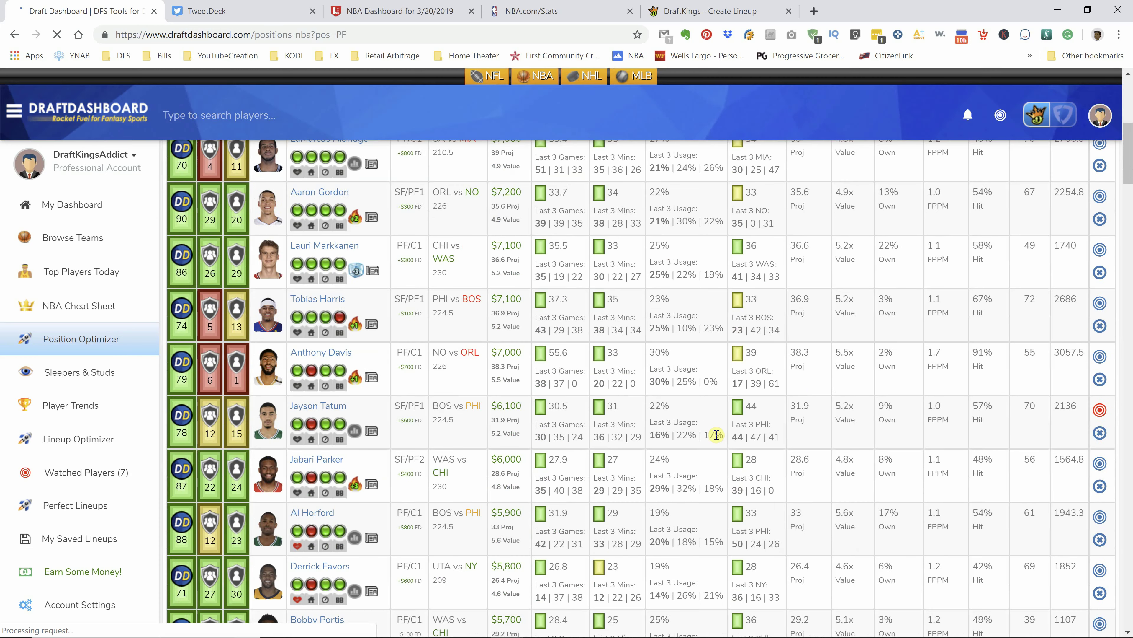
scroll(716, 435, down, 13)
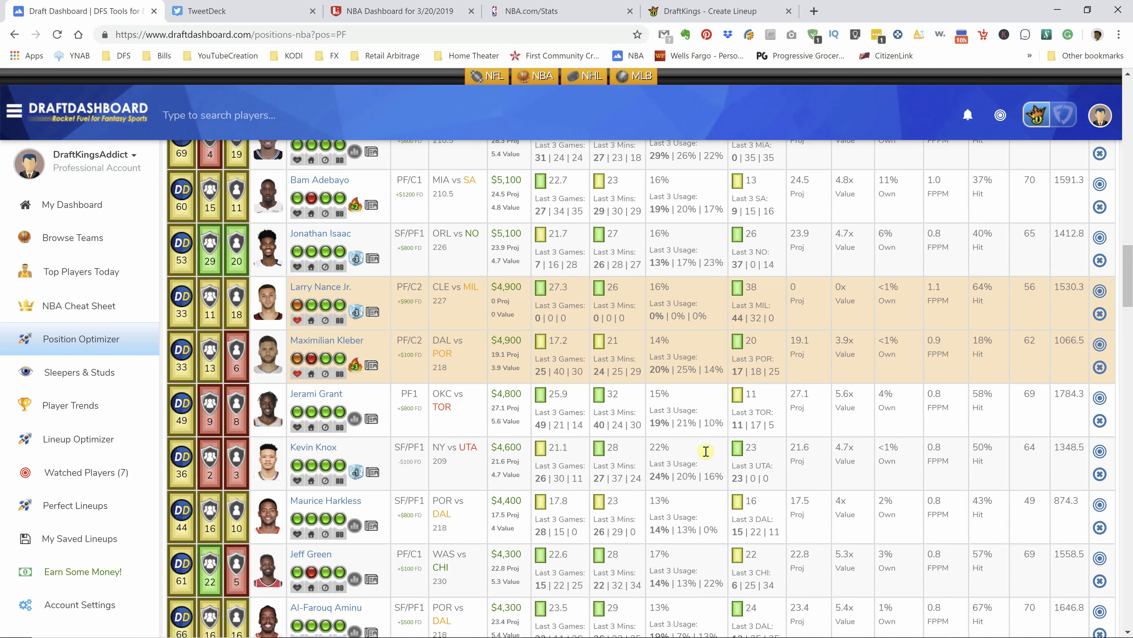
scroll(706, 451, up, 20)
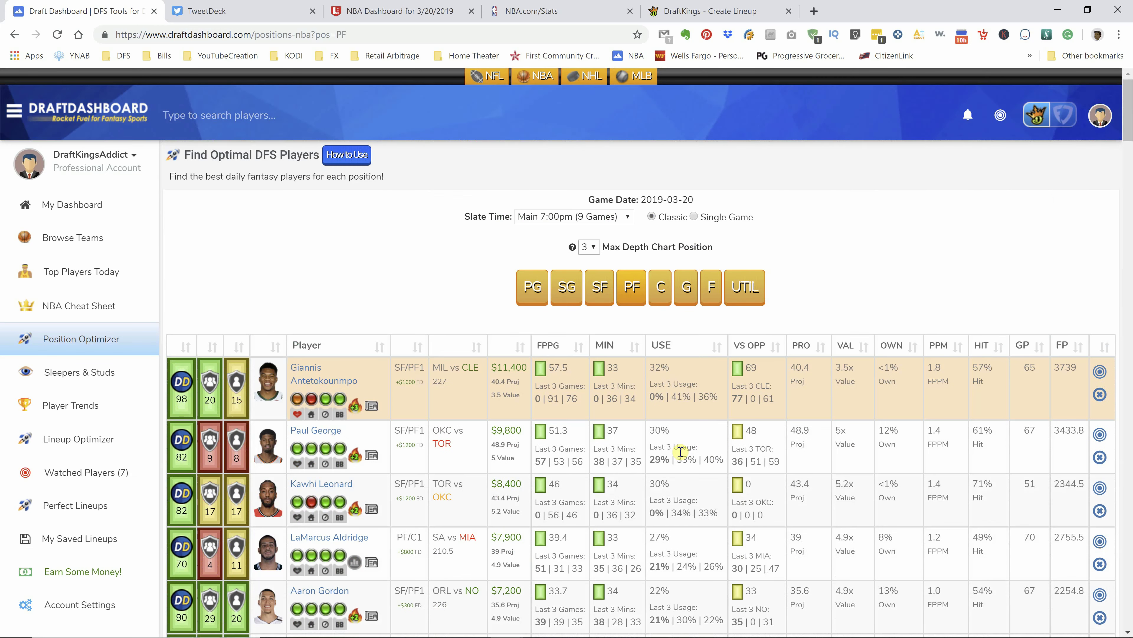
scroll(681, 452, down, 5)
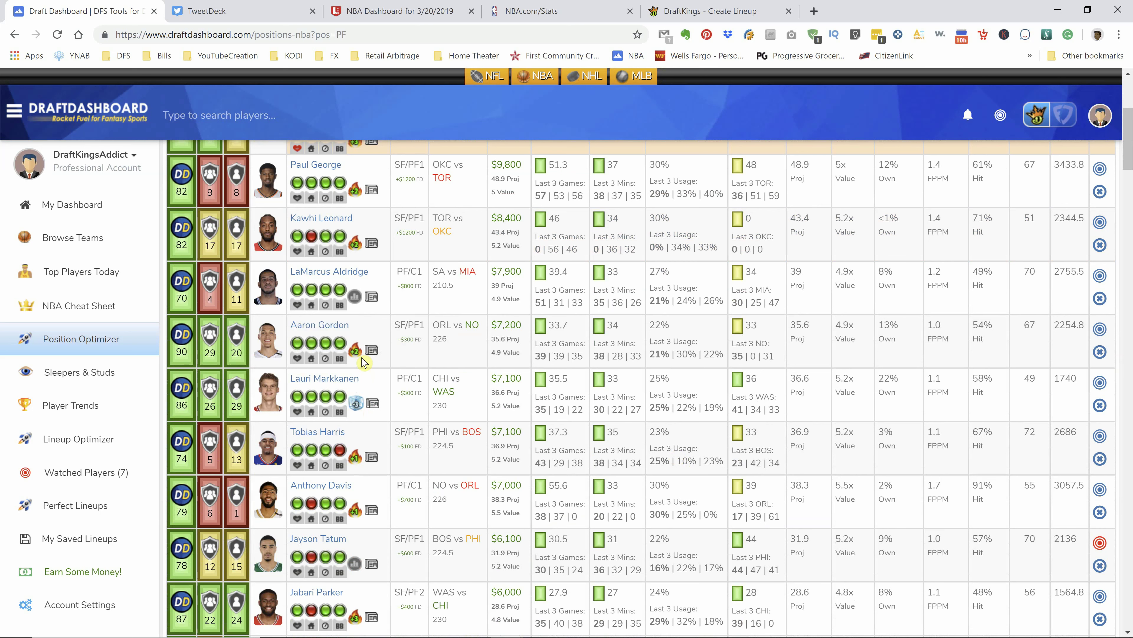
mouse_move(358, 356)
scroll(447, 426, up, 5)
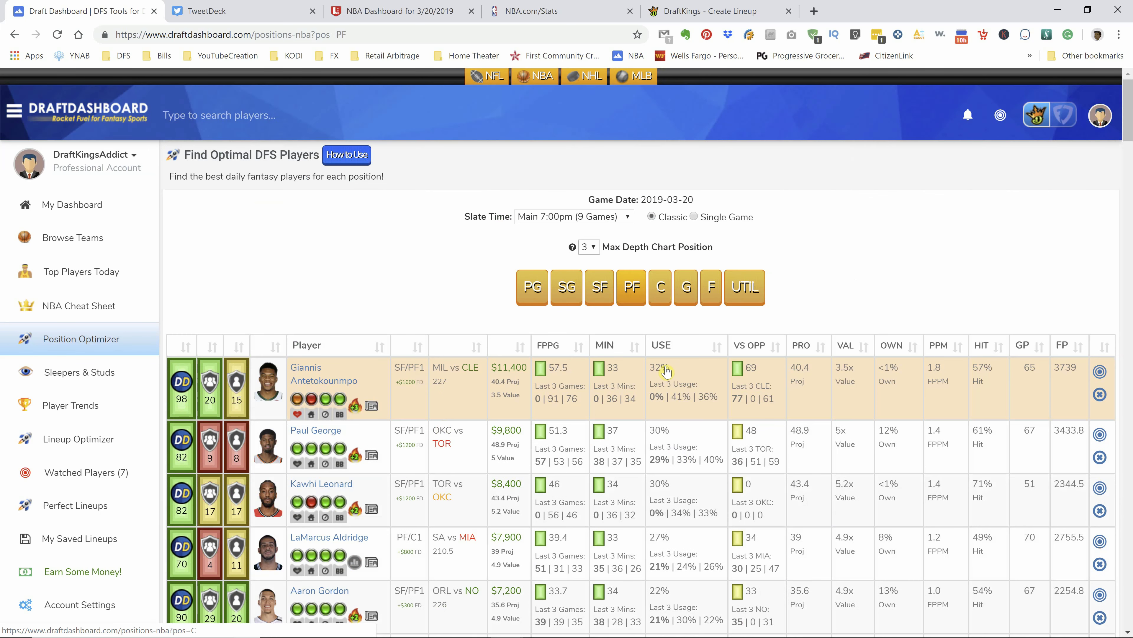
scroll(690, 465, down, 5)
scroll(689, 465, down, 6)
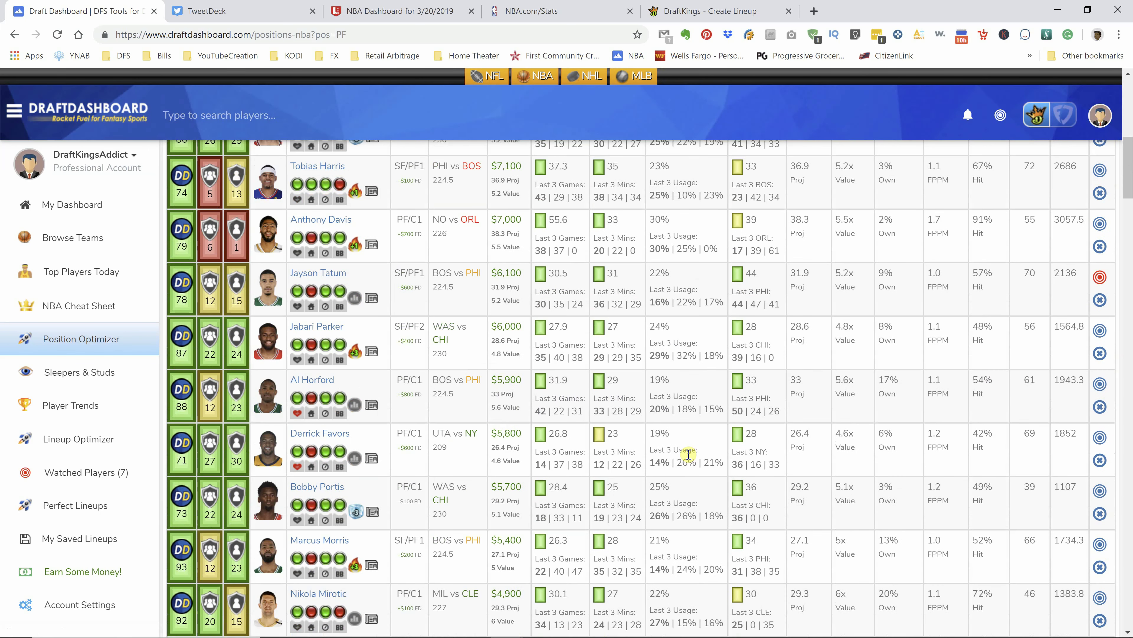
scroll(689, 453, down, 4)
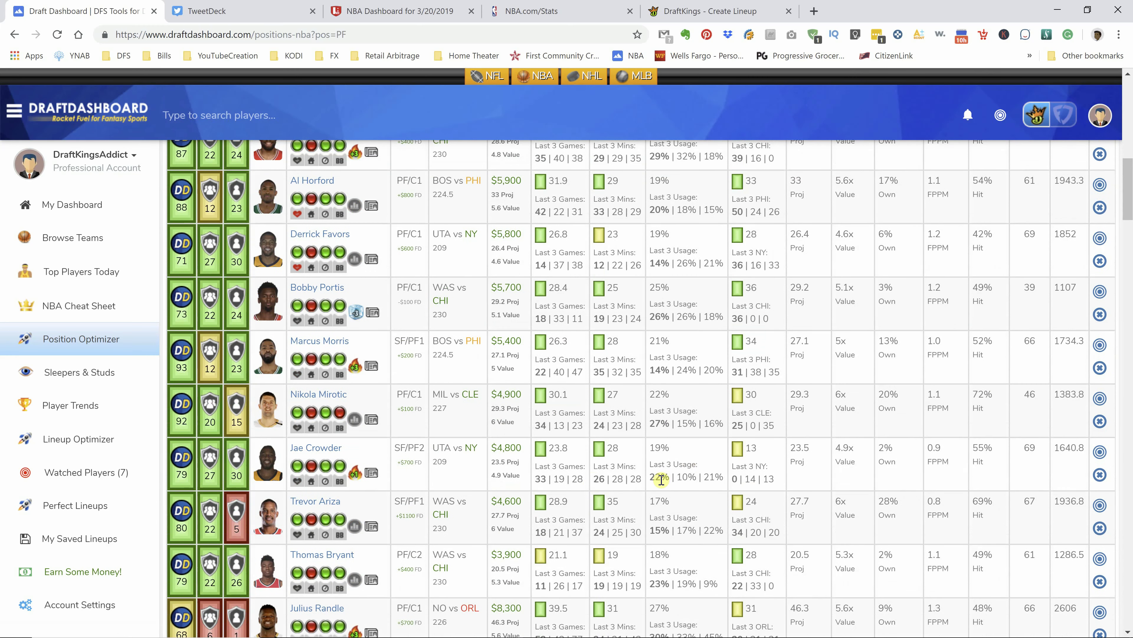
scroll(660, 480, up, 16)
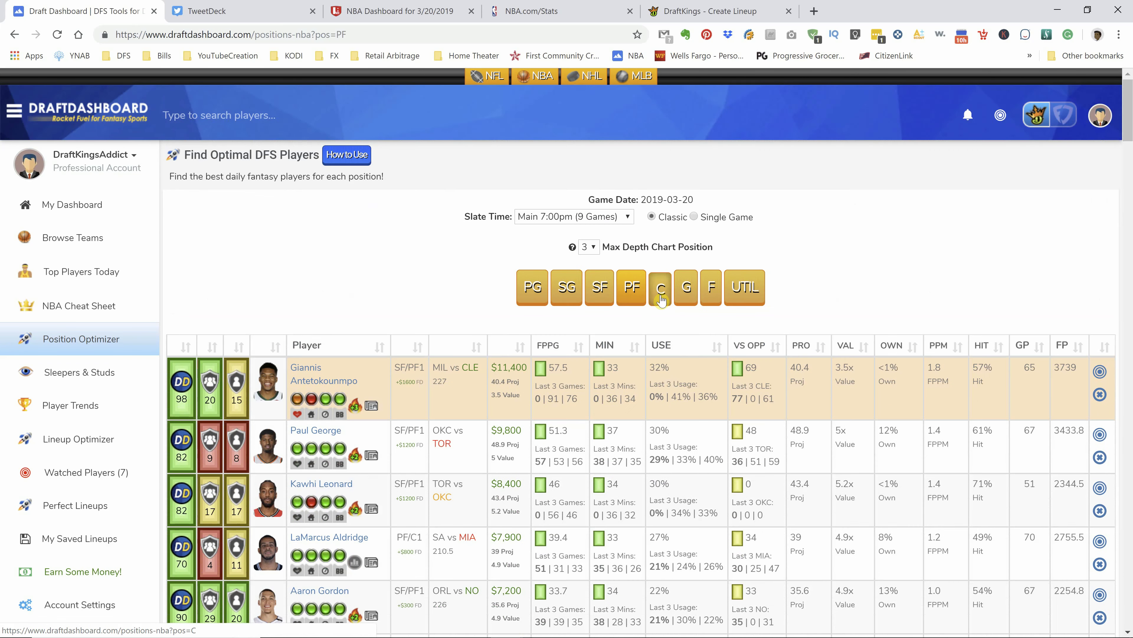
click(661, 288)
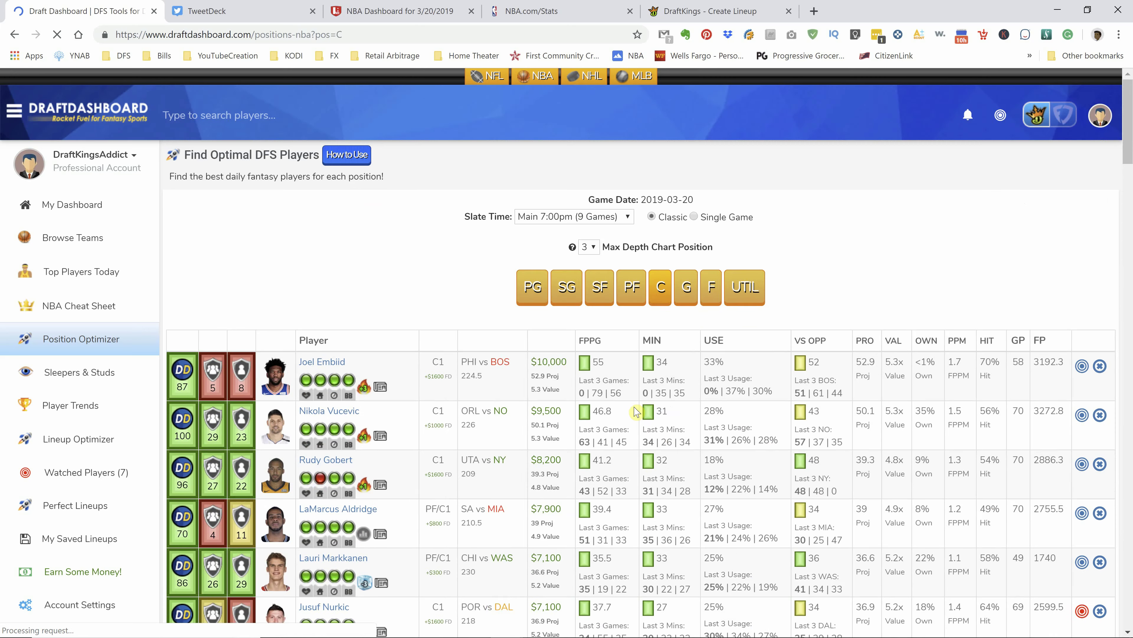
scroll(635, 412, down, 3)
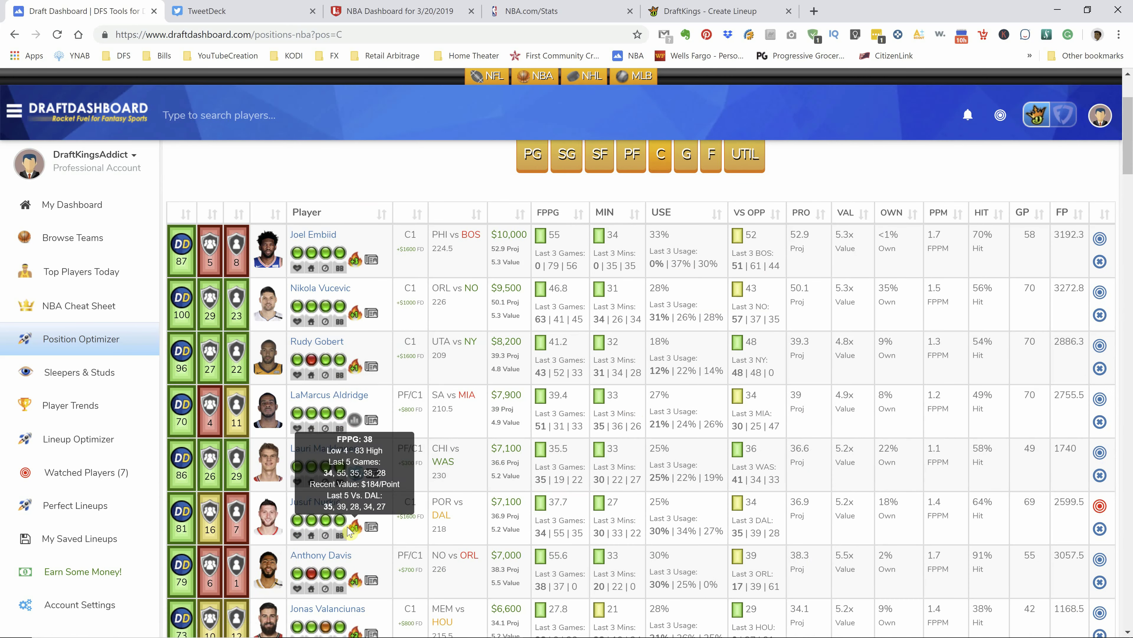
mouse_move(367, 528)
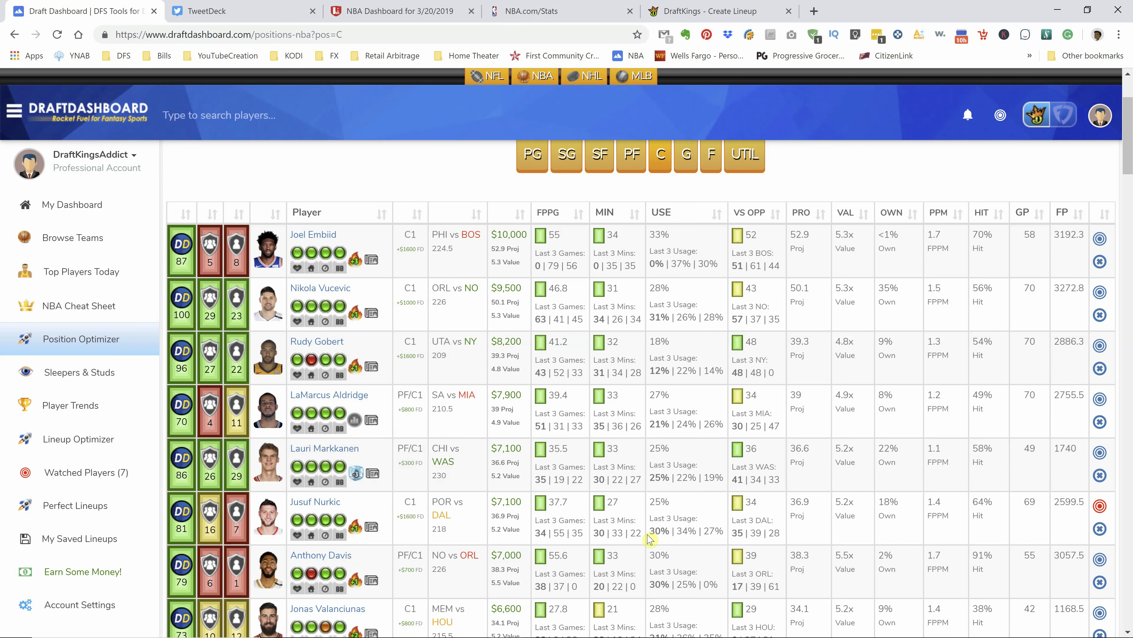
scroll(587, 507, down, 1)
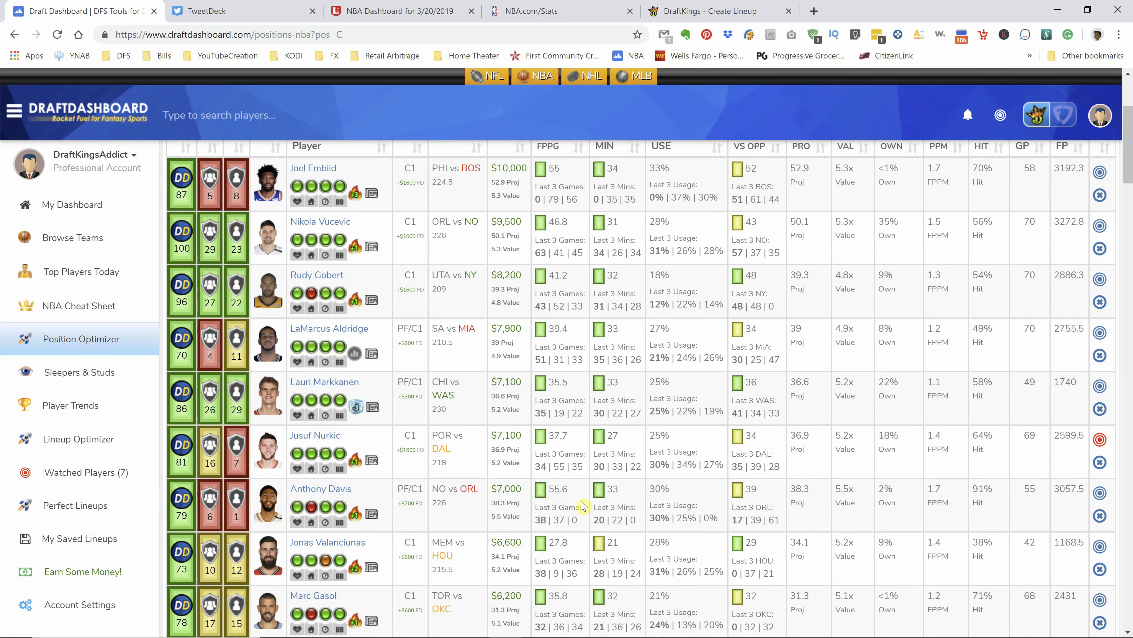
scroll(586, 507, down, 3)
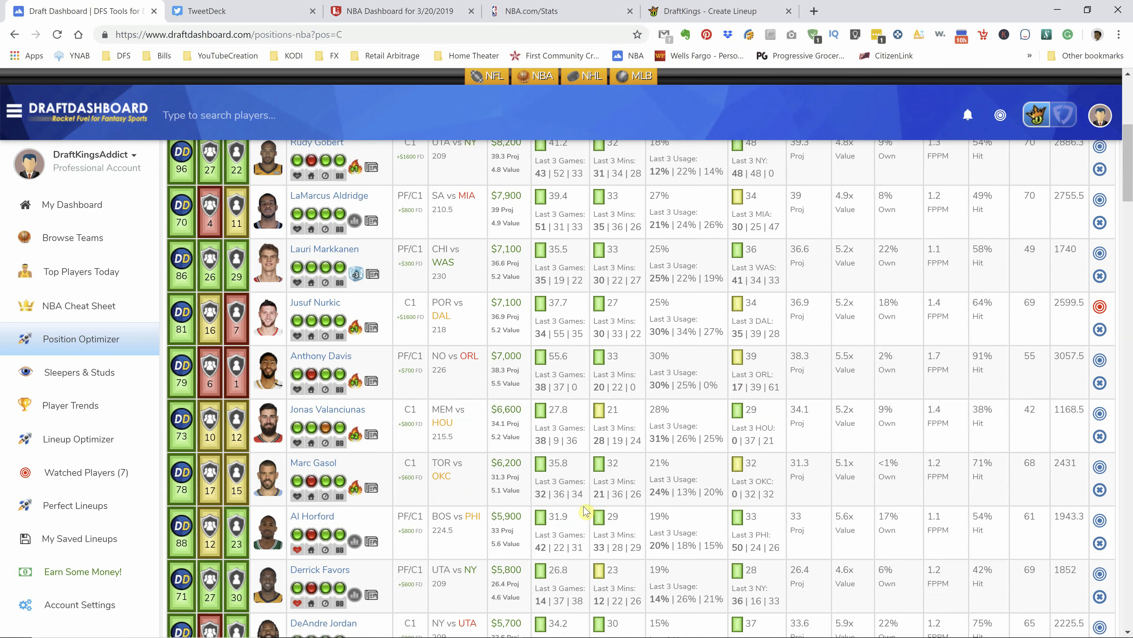
scroll(576, 518, up, 5)
scroll(570, 531, down, 1)
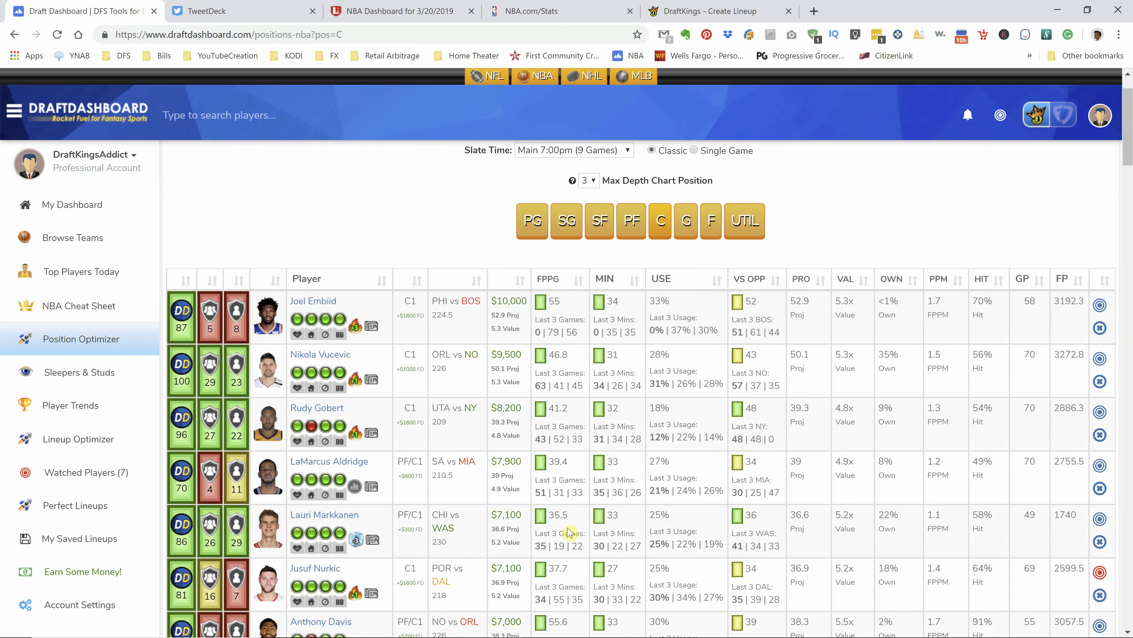
scroll(517, 507, down, 1)
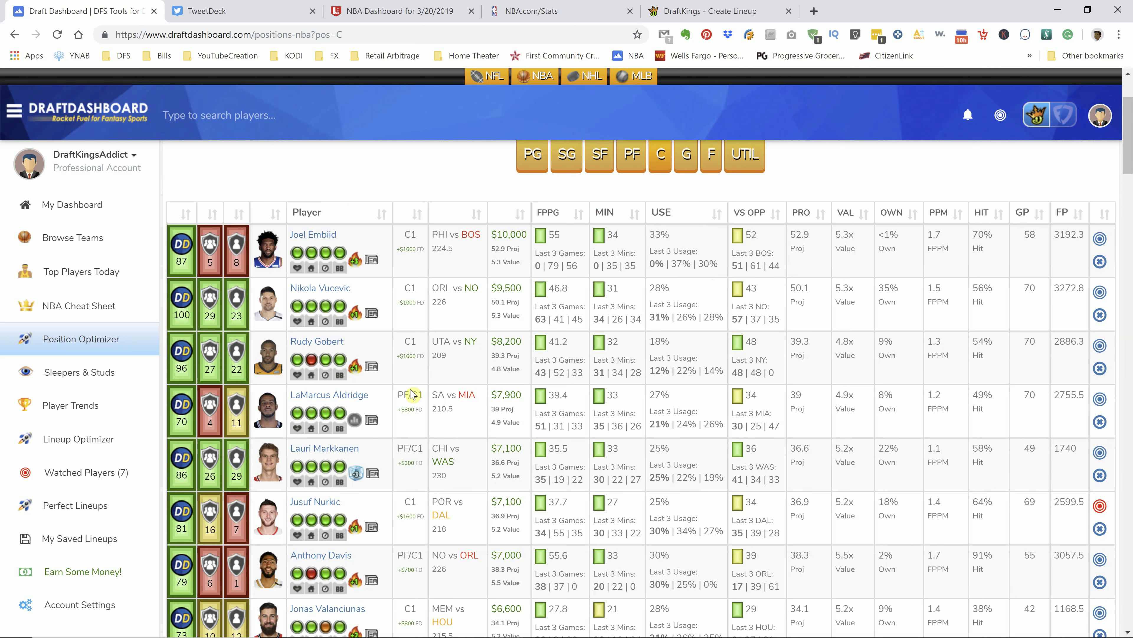
mouse_move(355, 377)
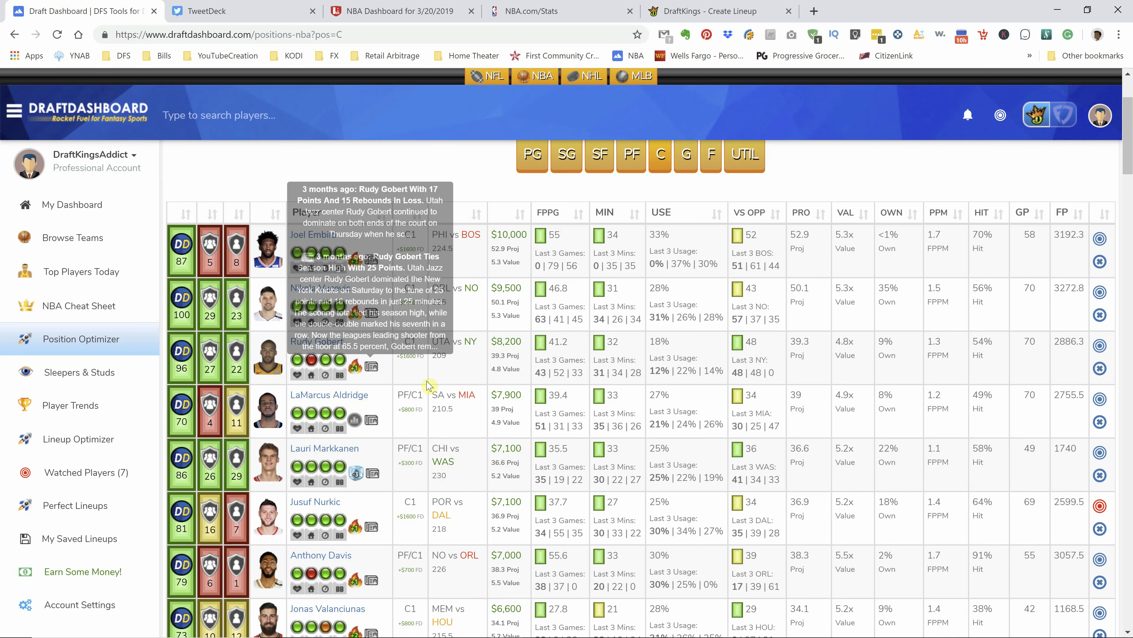
scroll(500, 397, down, 3)
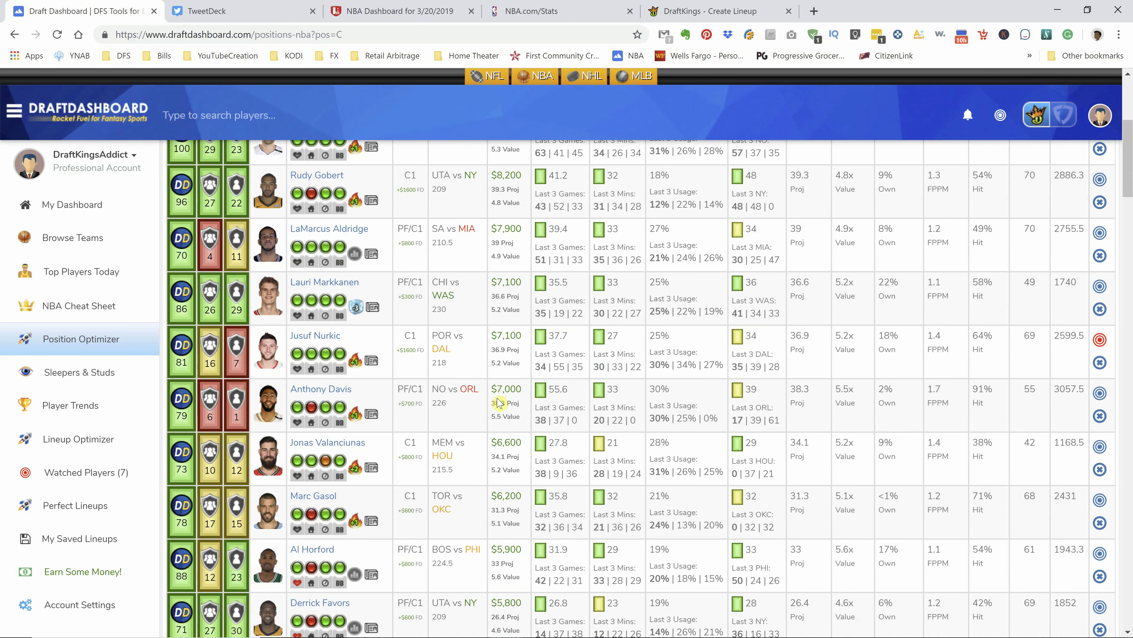
scroll(500, 401, down, 5)
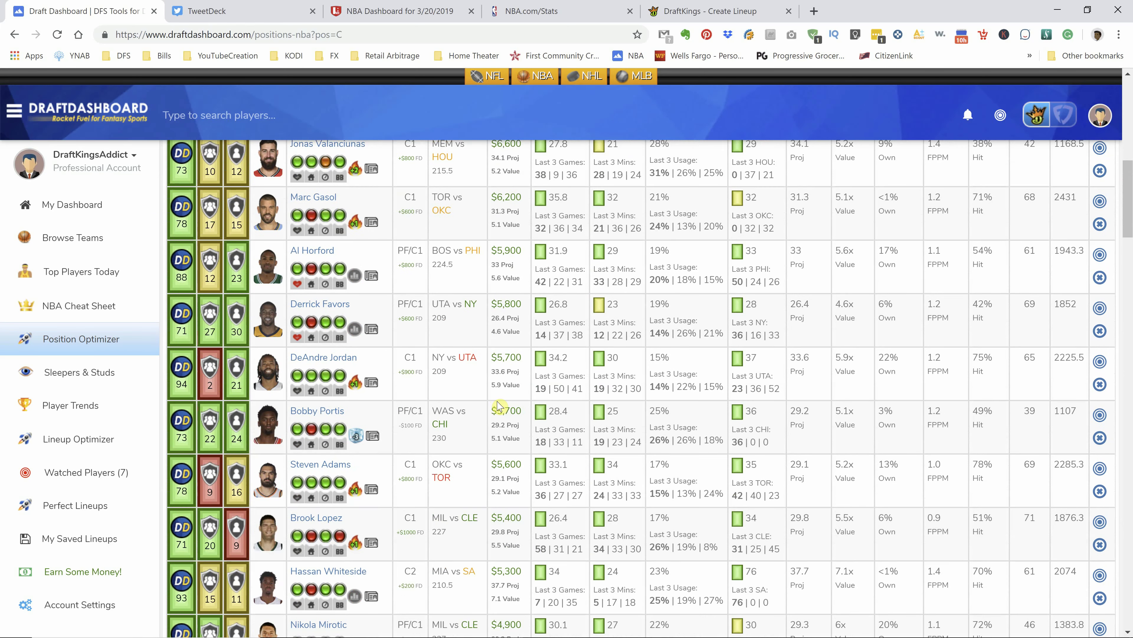
scroll(498, 406, down, 3)
scroll(495, 407, up, 7)
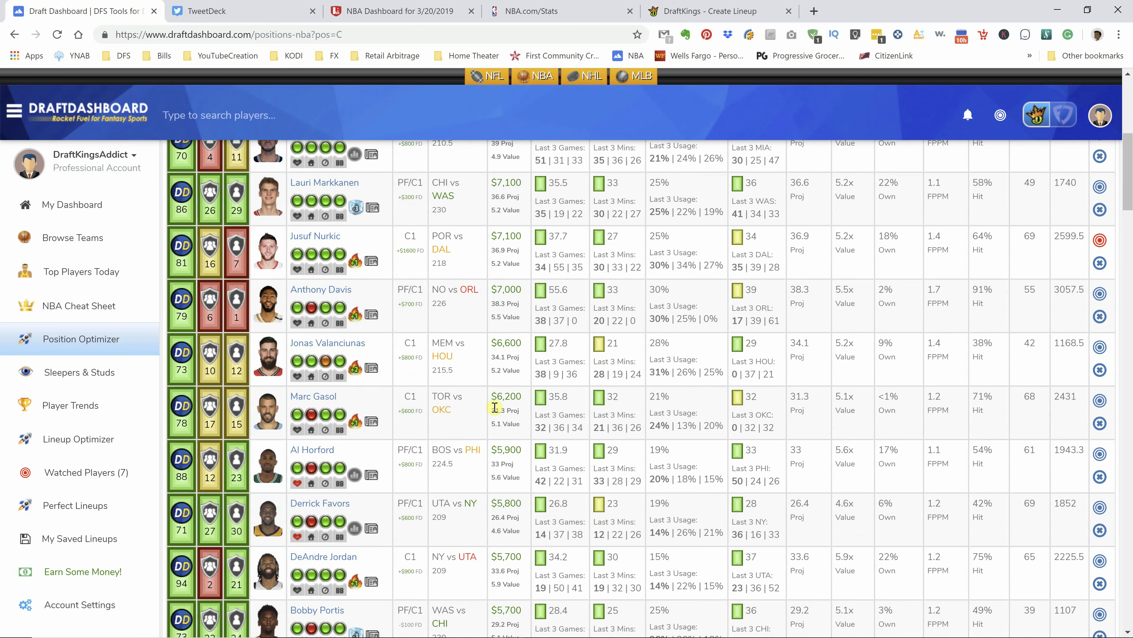
scroll(495, 407, up, 6)
scroll(513, 413, down, 4)
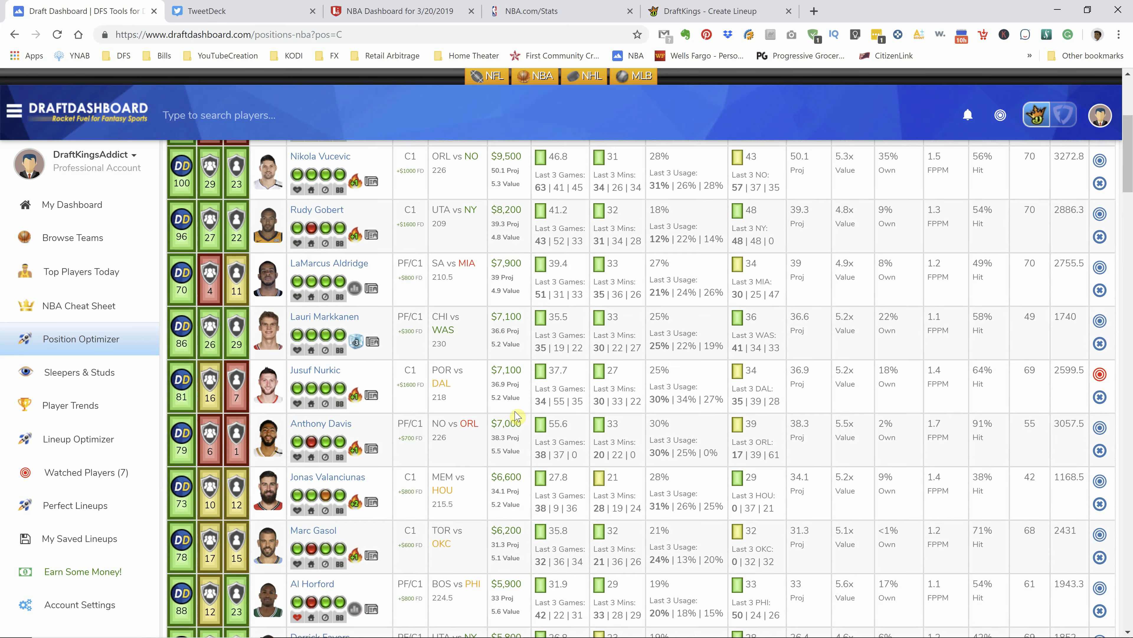
scroll(518, 416, up, 3)
mouse_move(356, 317)
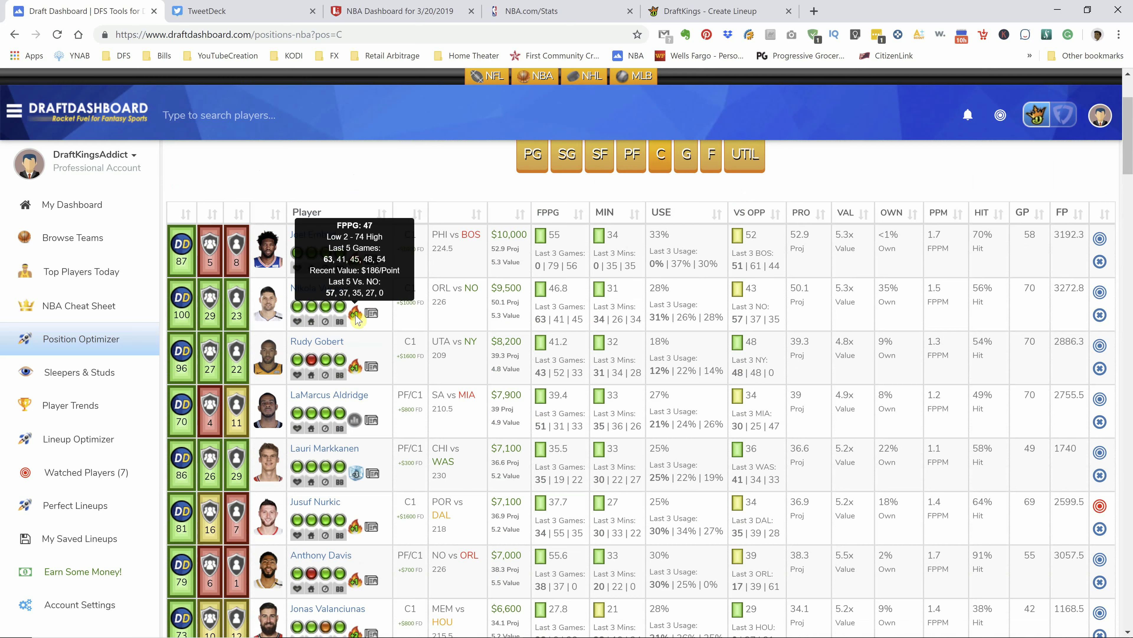
scroll(443, 398, down, 5)
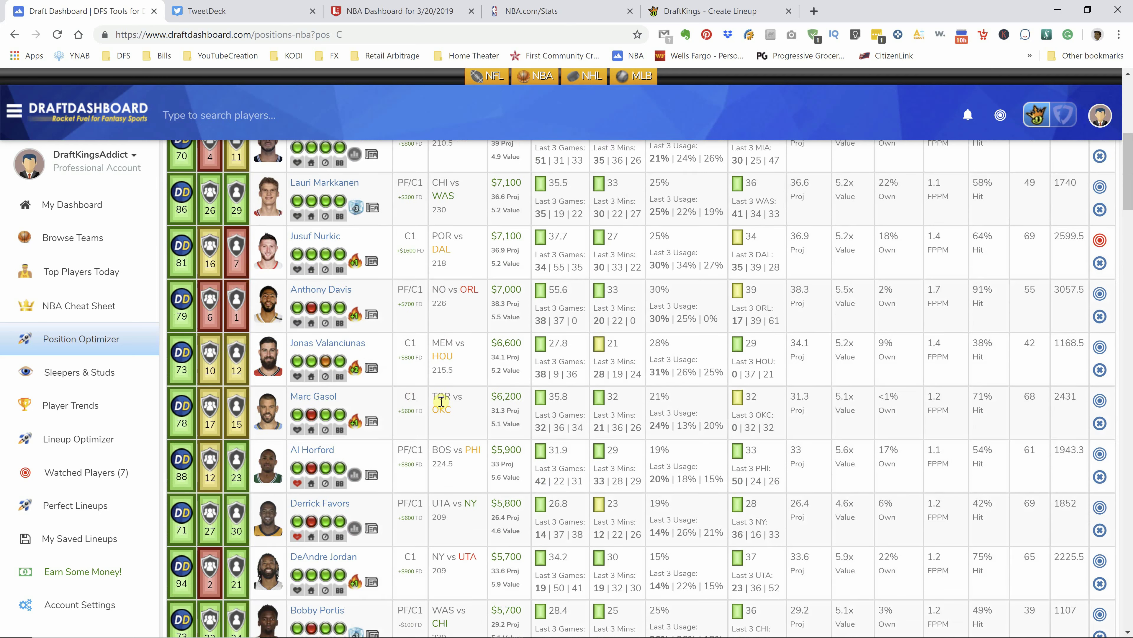
scroll(450, 410, up, 2)
scroll(348, 290, up, 3)
mouse_move(353, 267)
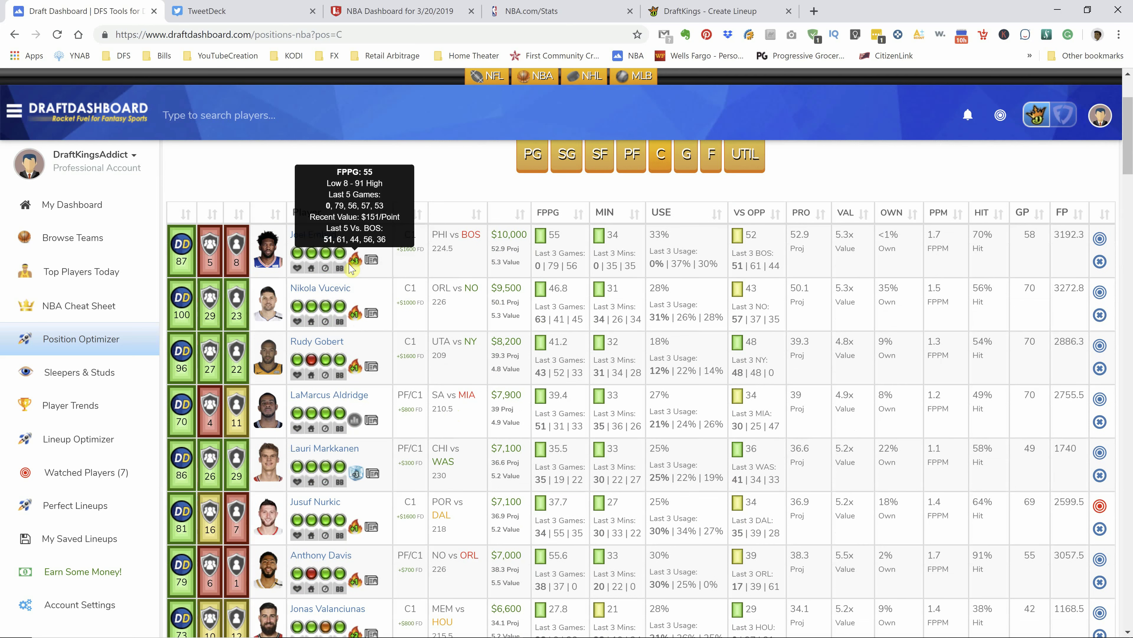
scroll(485, 451, down, 7)
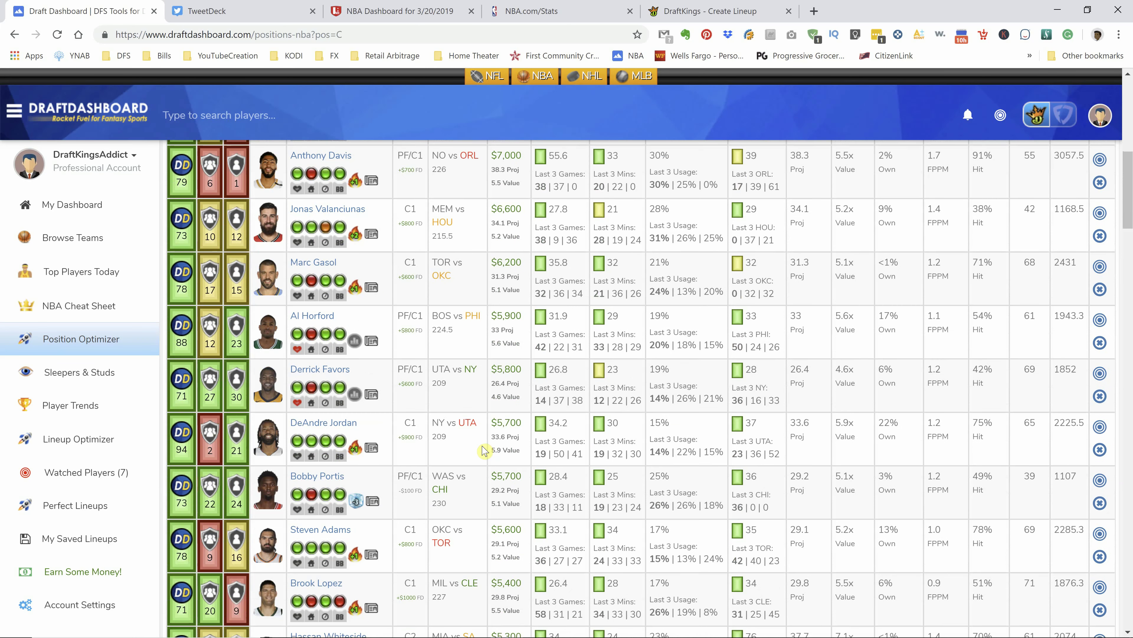
scroll(484, 451, down, 1)
scroll(484, 451, down, 2)
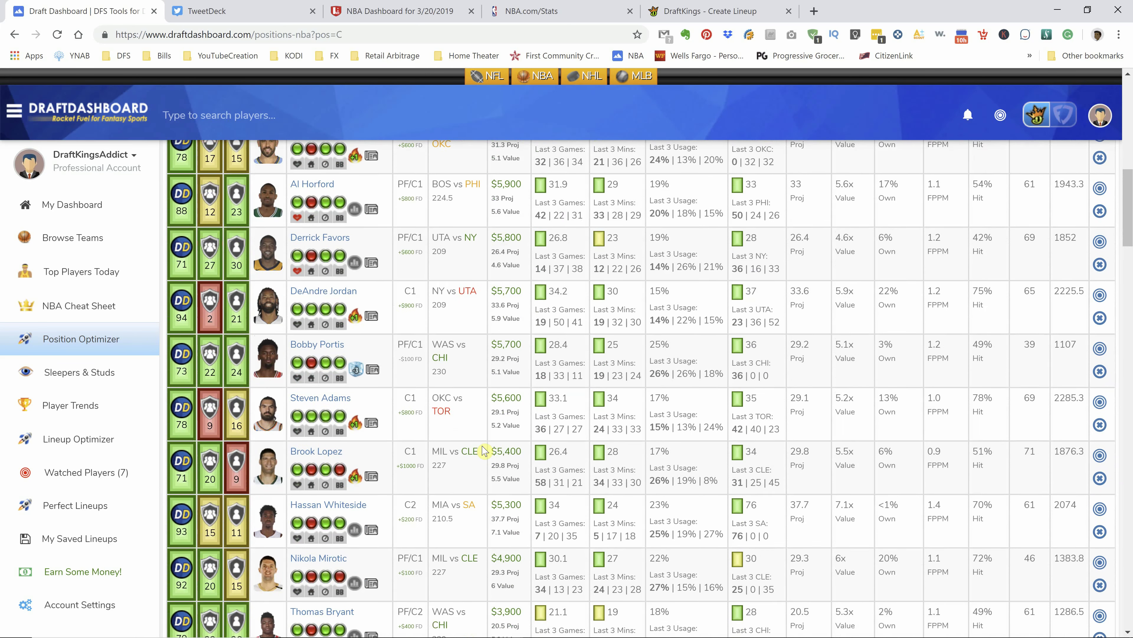
scroll(485, 451, down, 2)
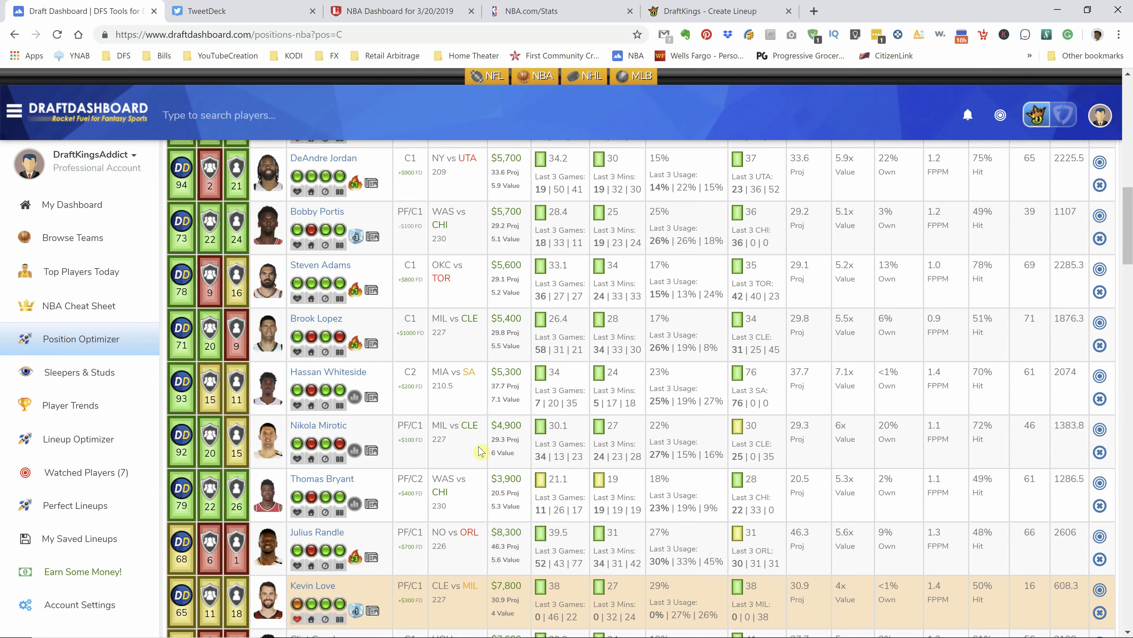
scroll(475, 453, down, 3)
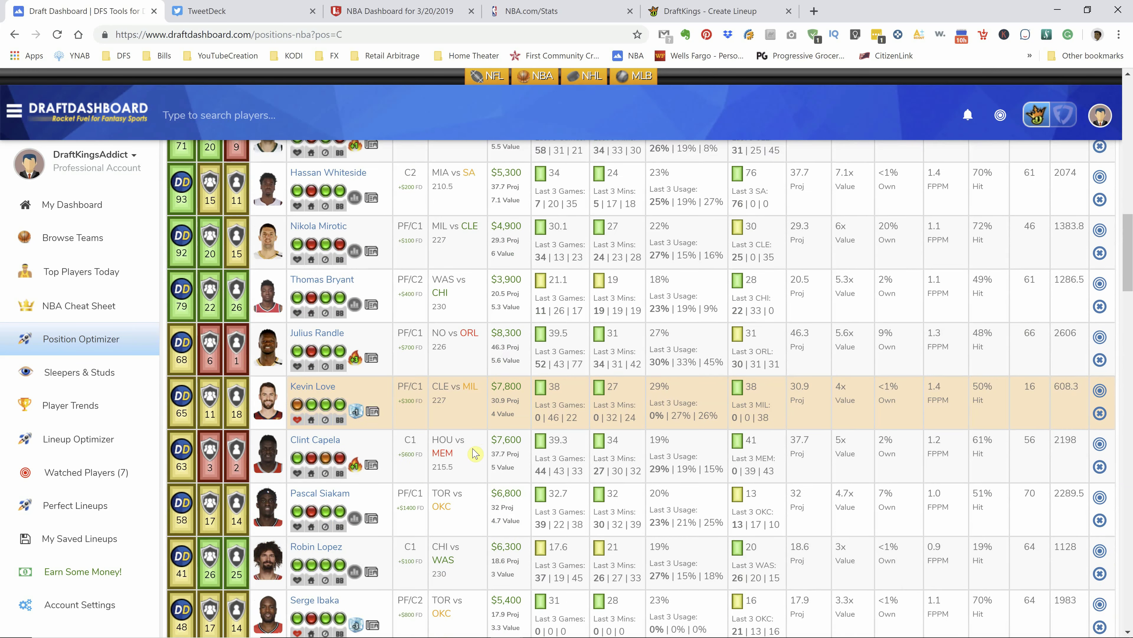
scroll(474, 453, down, 2)
mouse_move(360, 340)
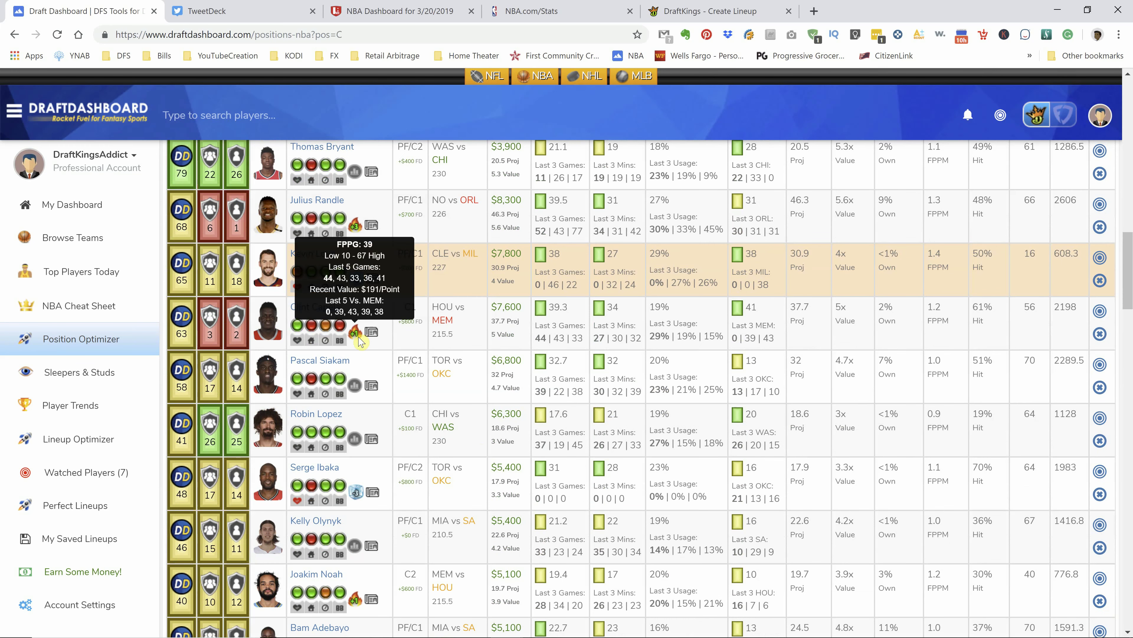
scroll(541, 453, down, 5)
scroll(541, 453, up, 10)
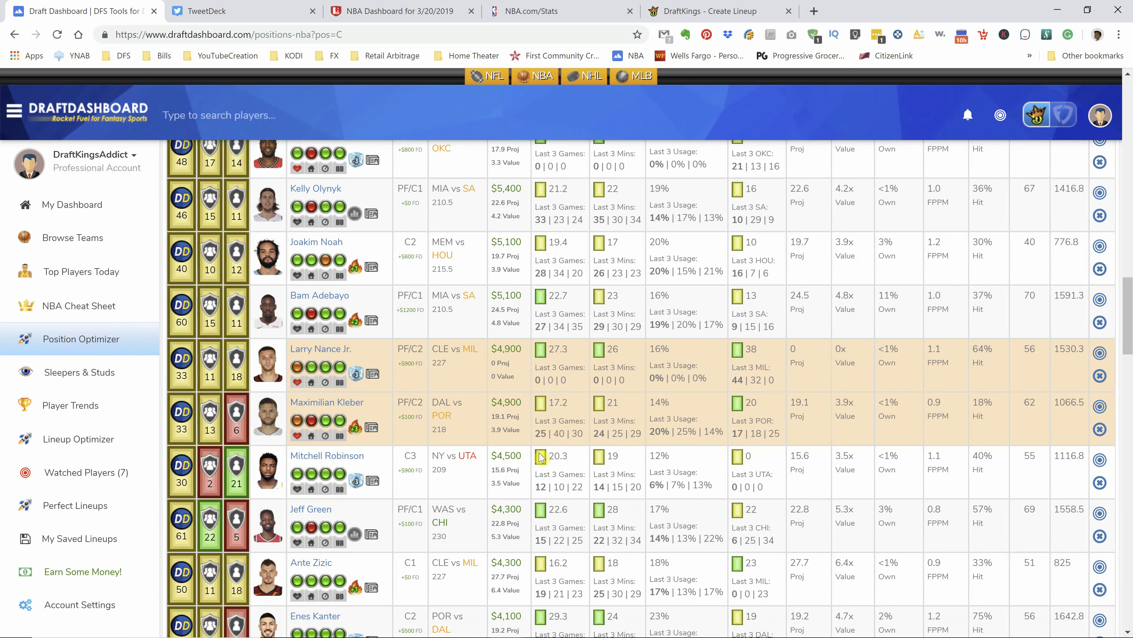
scroll(541, 446, up, 6)
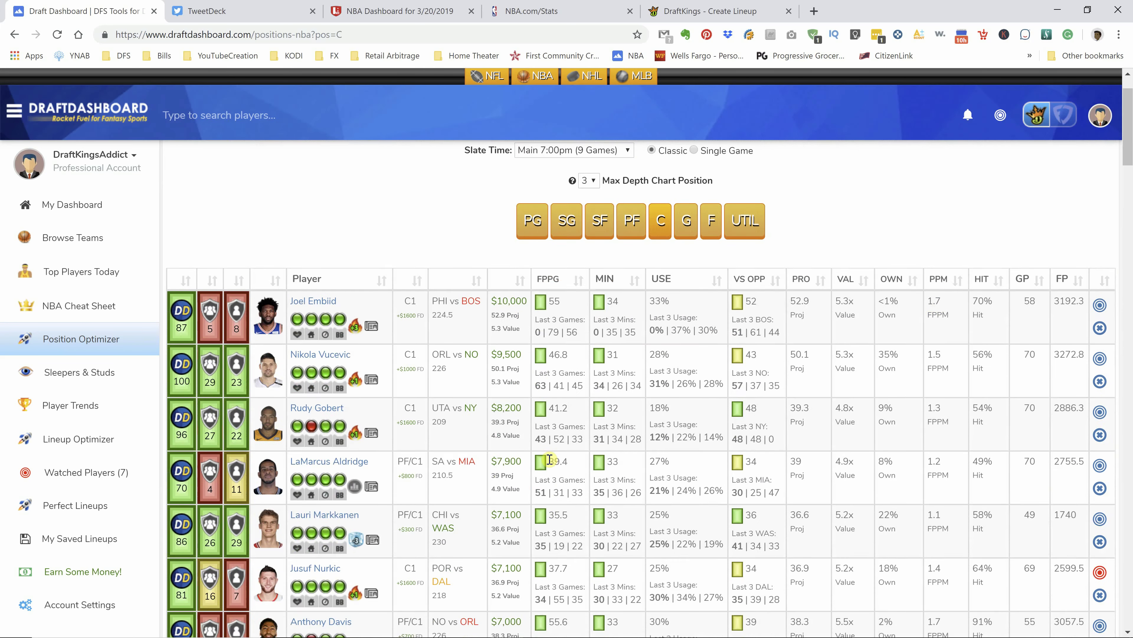
scroll(544, 451, down, 3)
scroll(549, 463, up, 3)
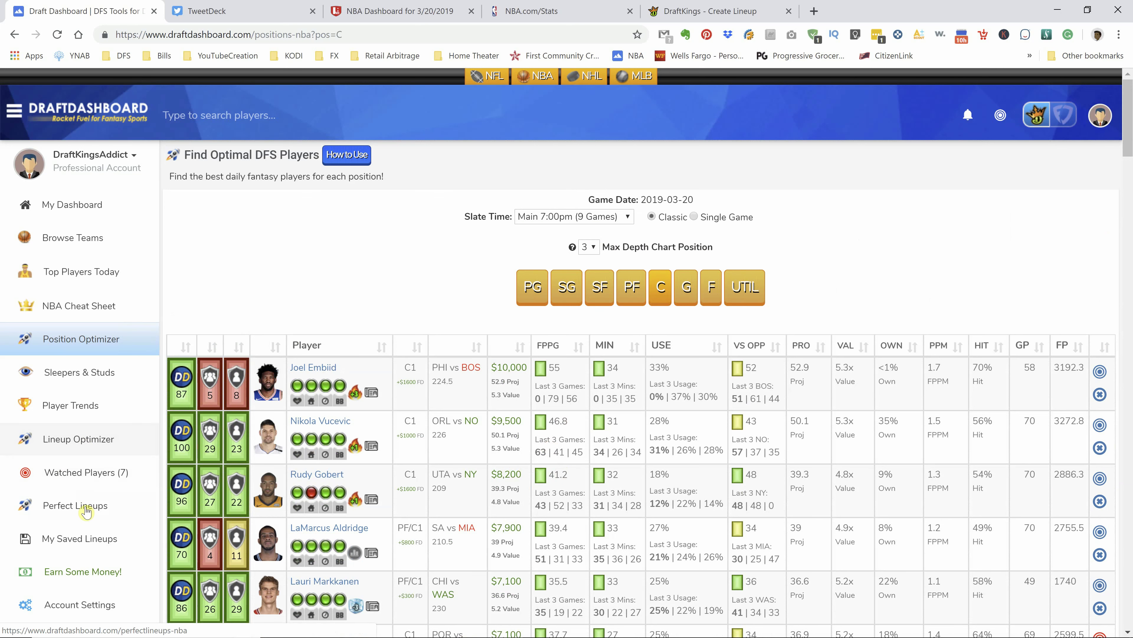
In the Lineup Optimizer, upgrade the PF slot from D.J. Wilson to OG Anunoby
click(88, 449)
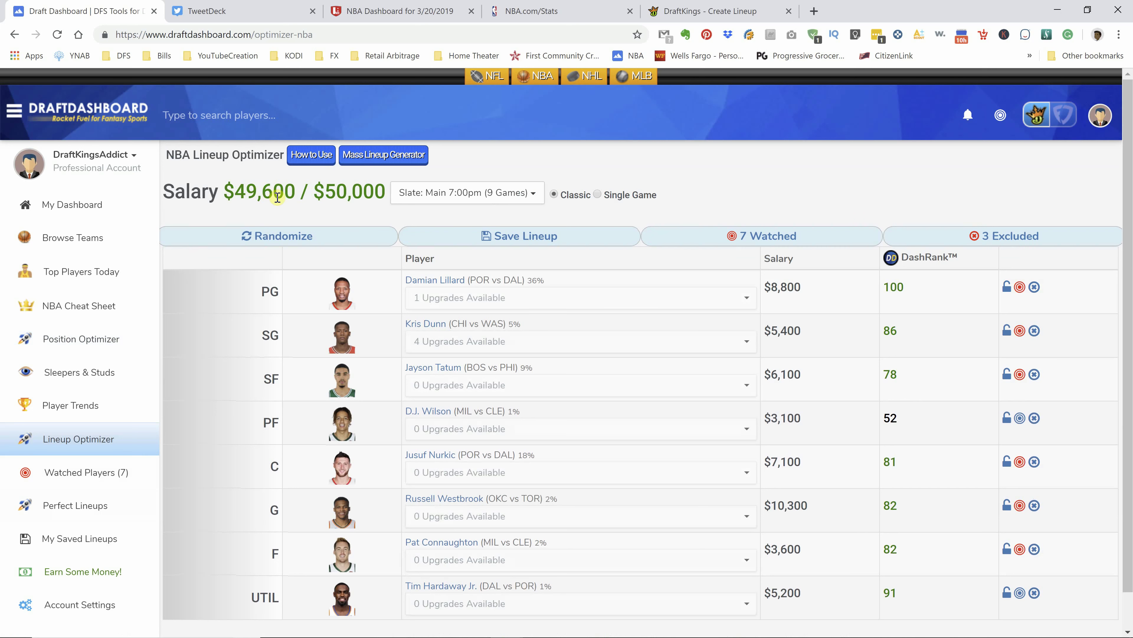
click(477, 432)
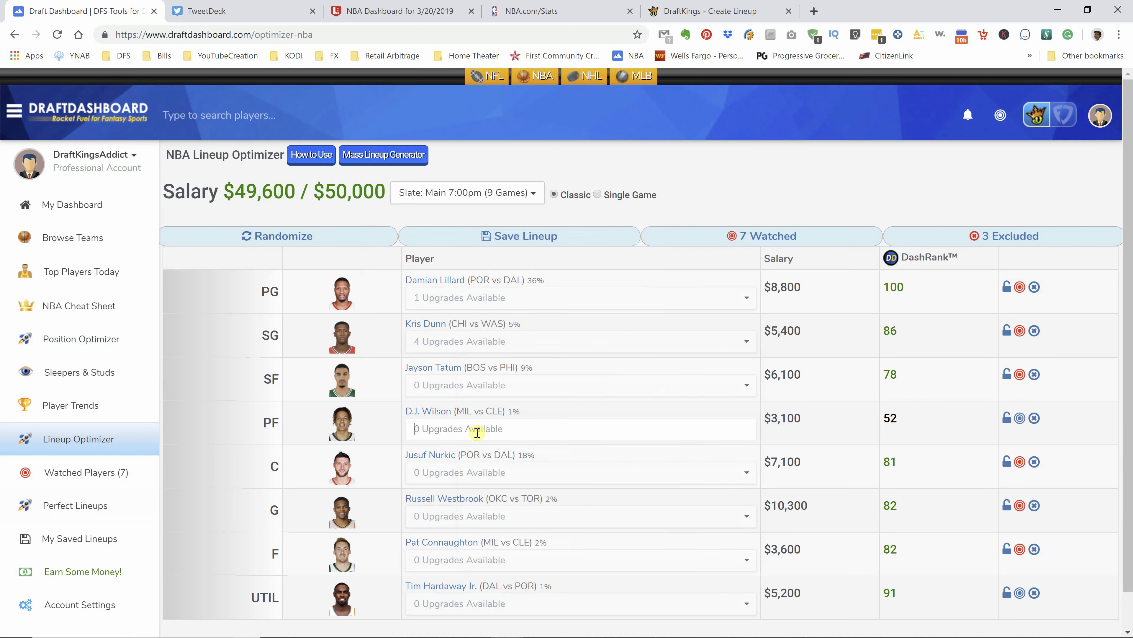
scroll(552, 498, down, 5)
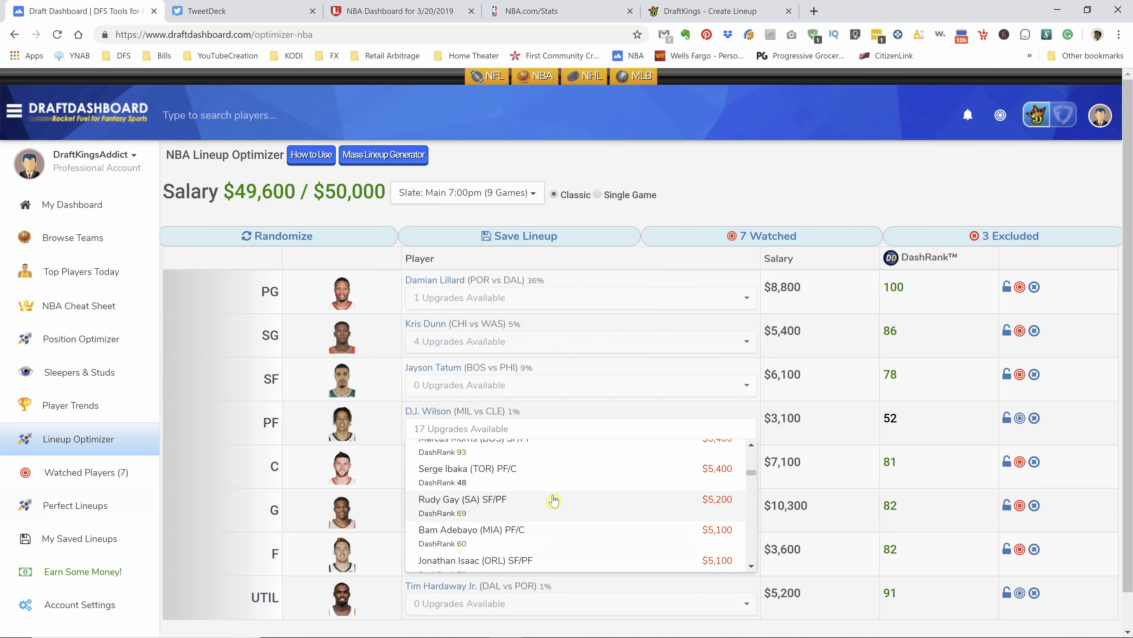
scroll(554, 501, down, 6)
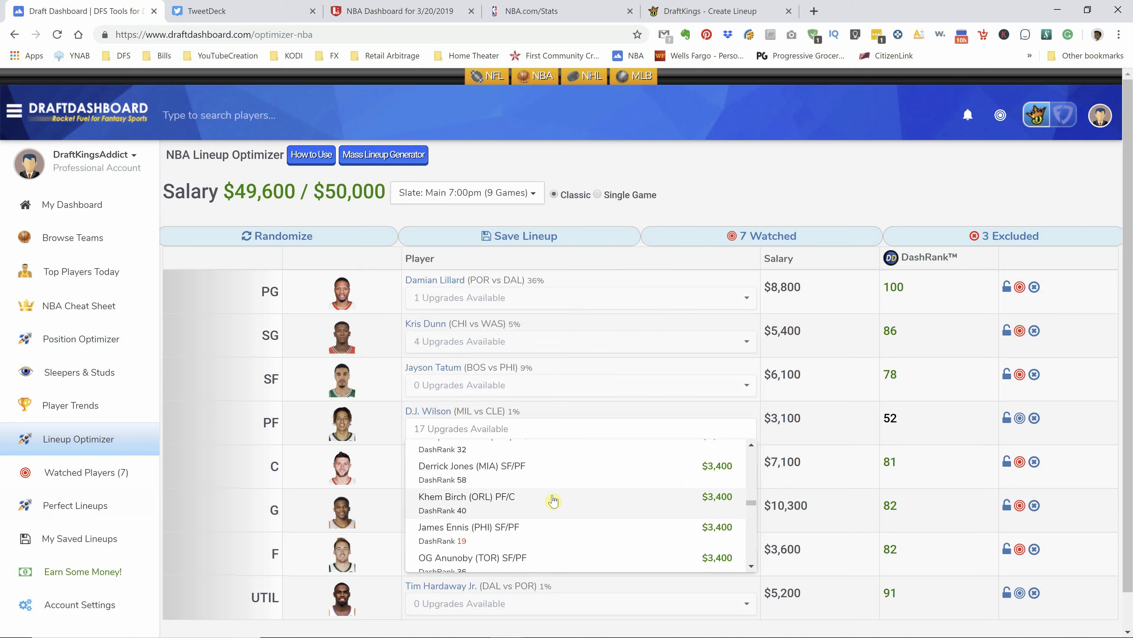
scroll(607, 495, down, 3)
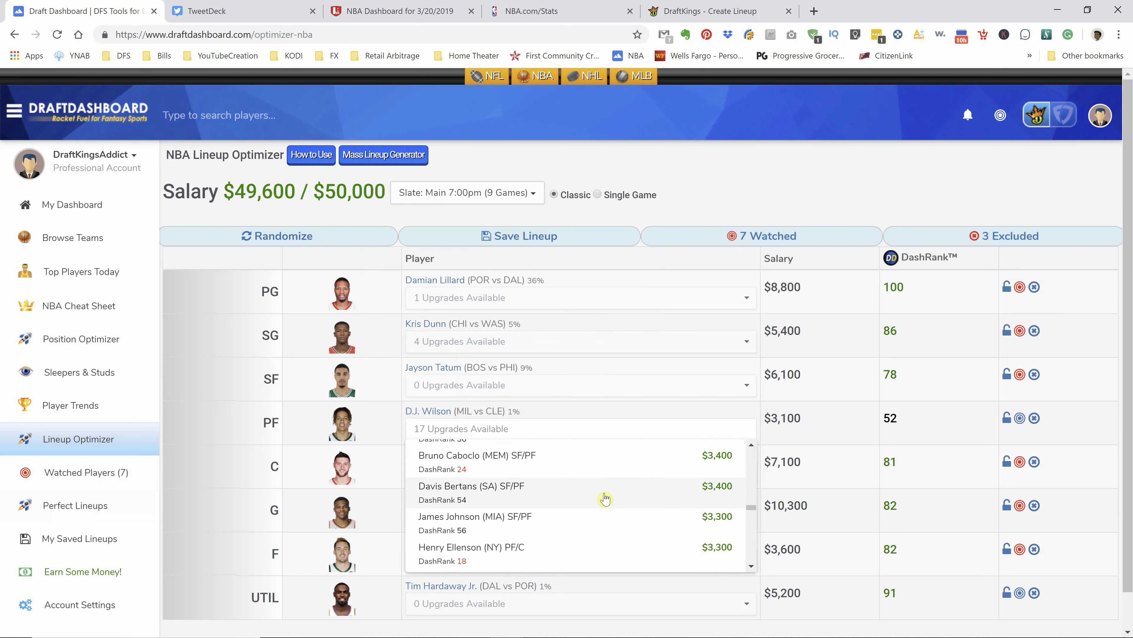
scroll(605, 499, up, 2)
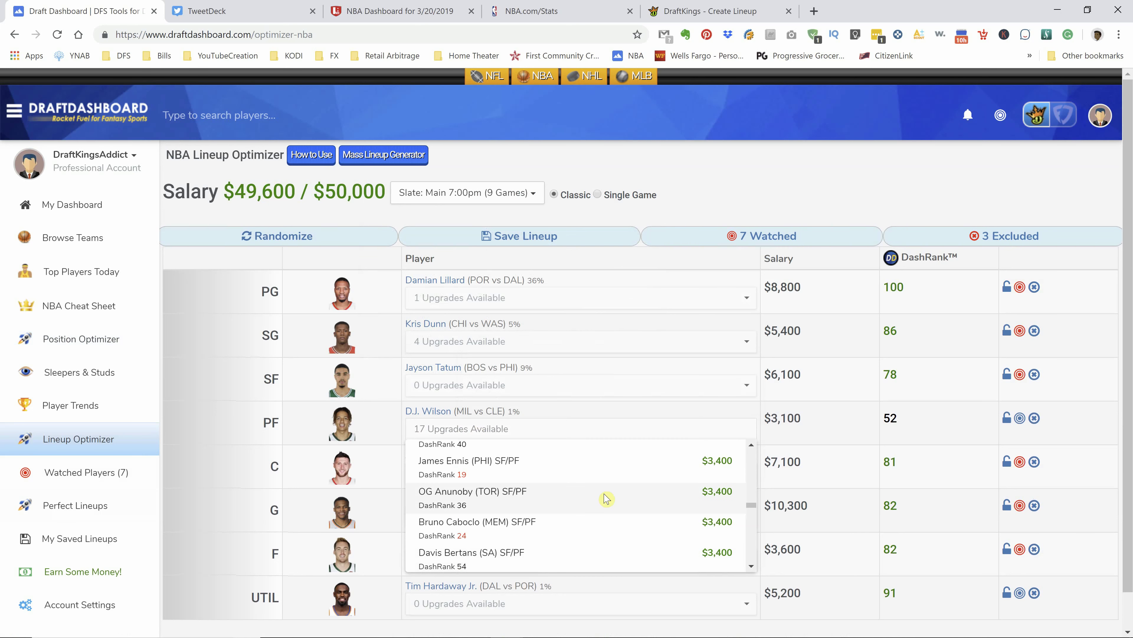
click(607, 498)
Save the $49,900 lineup
scroll(601, 510, down, 1)
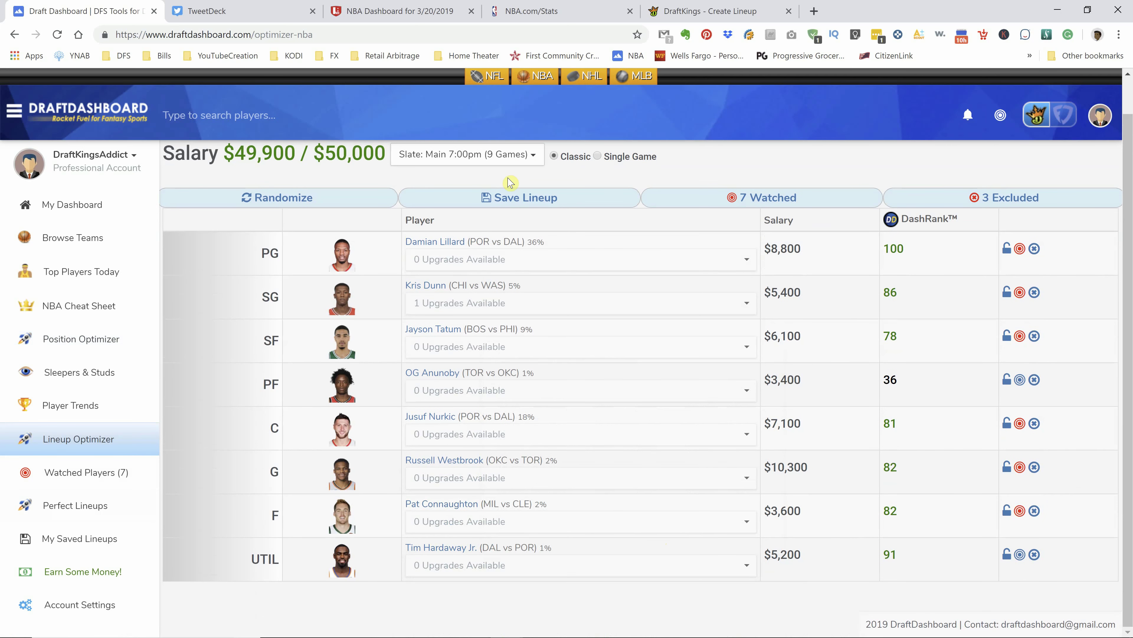
click(518, 198)
scroll(527, 473, up, 1)
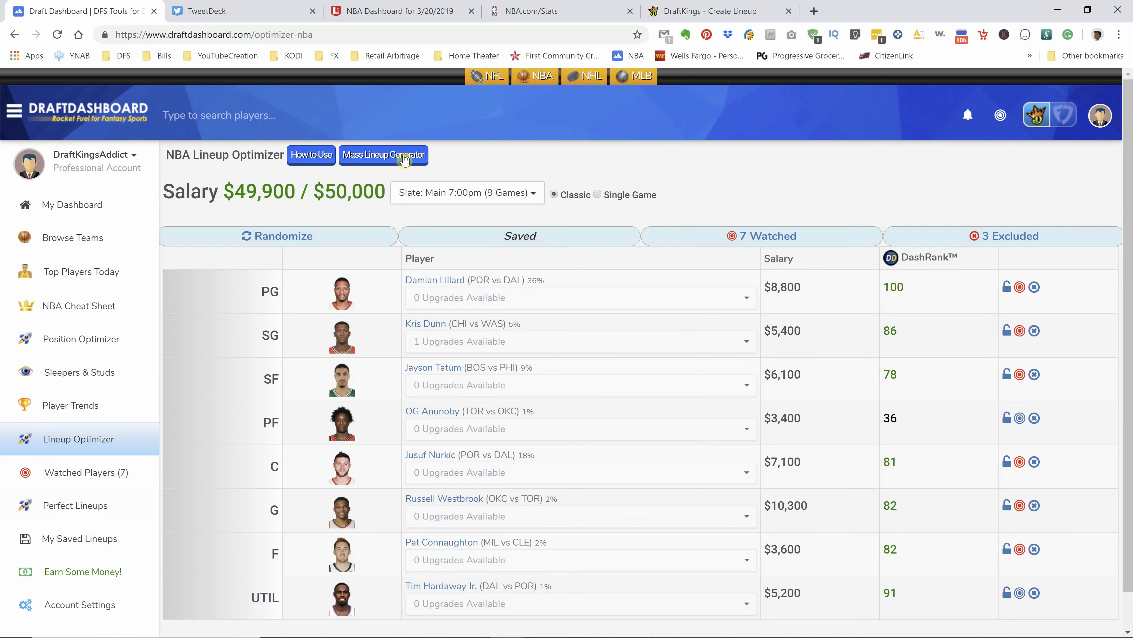
Run the Mass Lineup Generator with the lineup count kept at 20 lineups
click(395, 155)
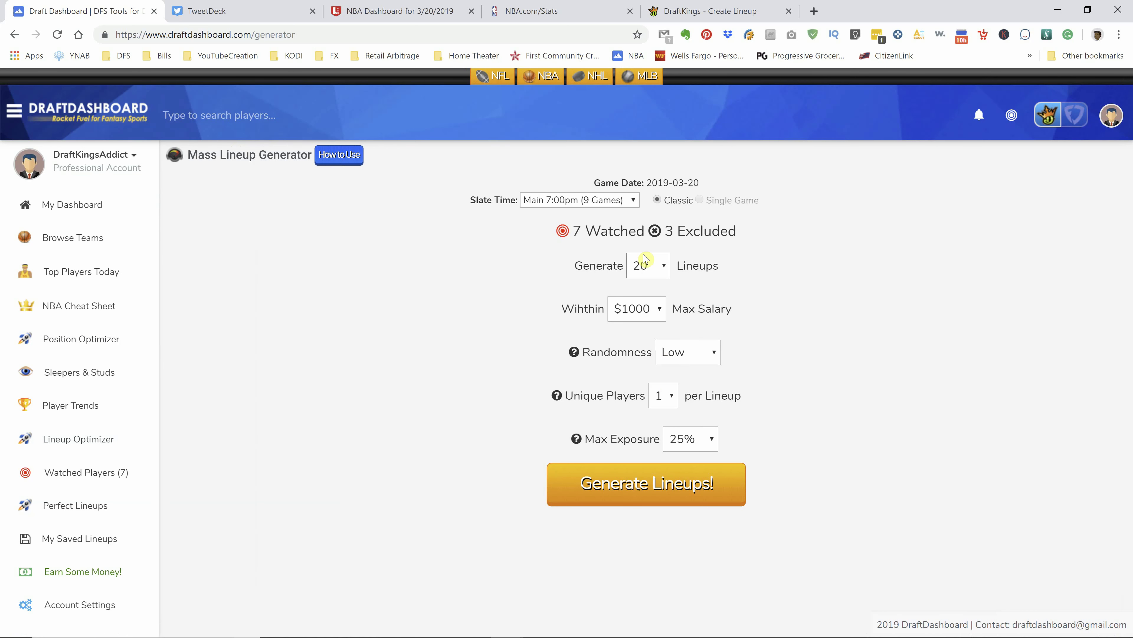
click(643, 268)
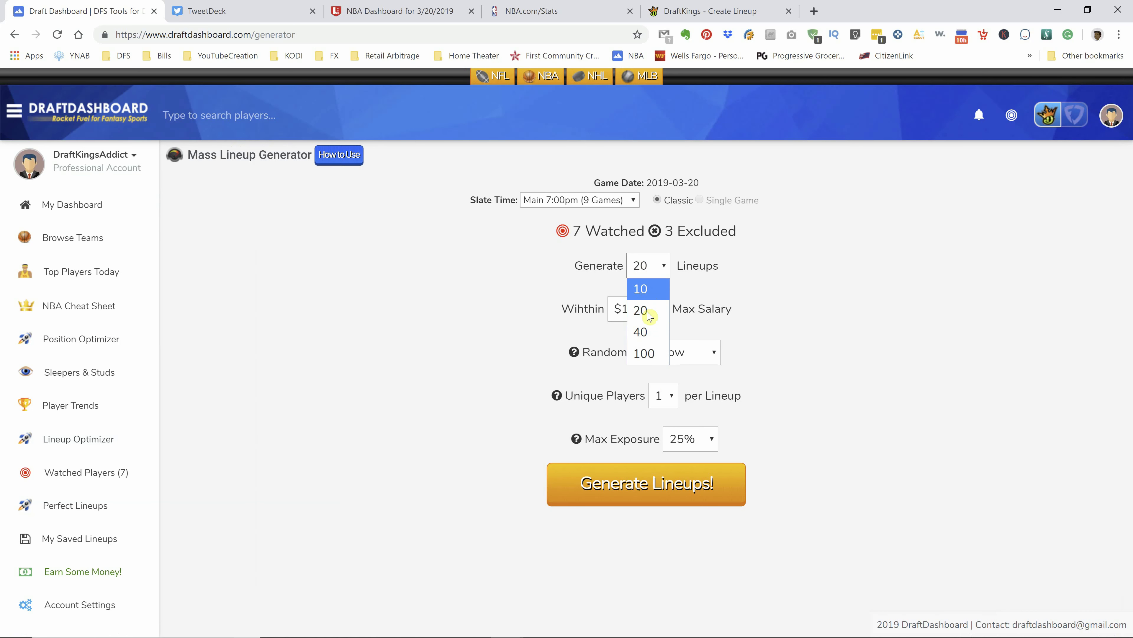
click(514, 377)
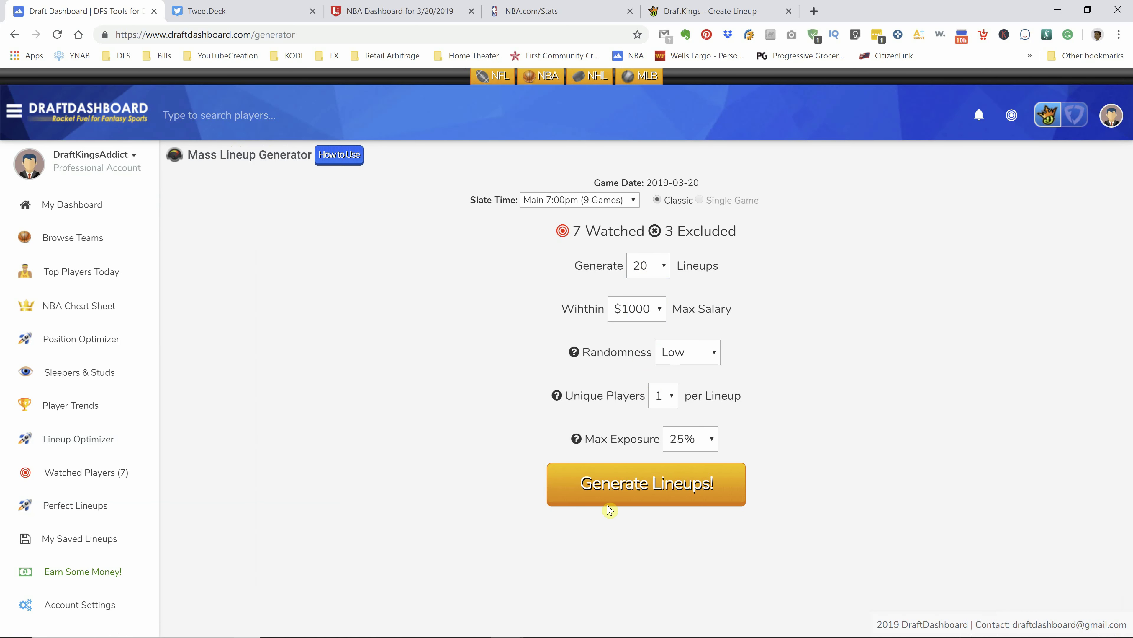
click(648, 486)
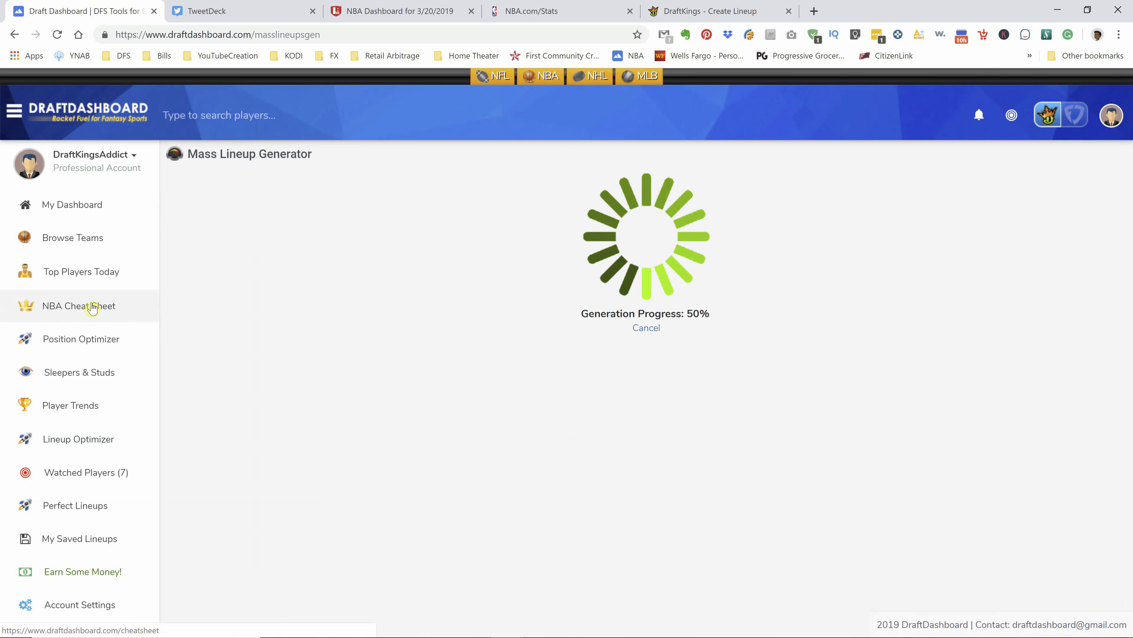
click(698, 13)
click(667, 340)
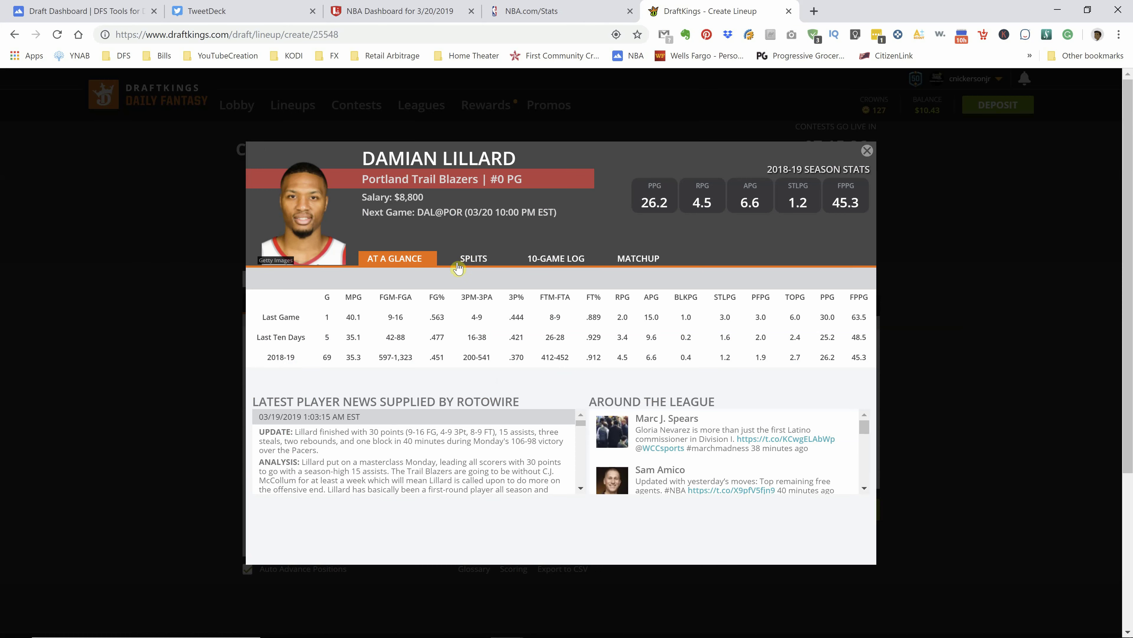
click(513, 260)
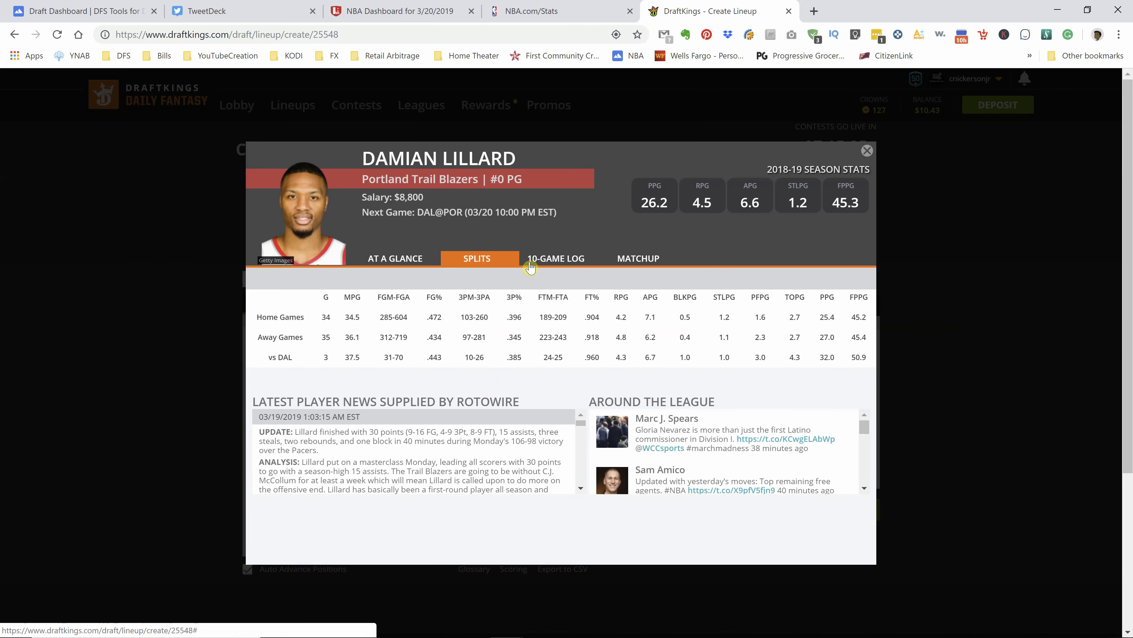
click(563, 261)
click(502, 262)
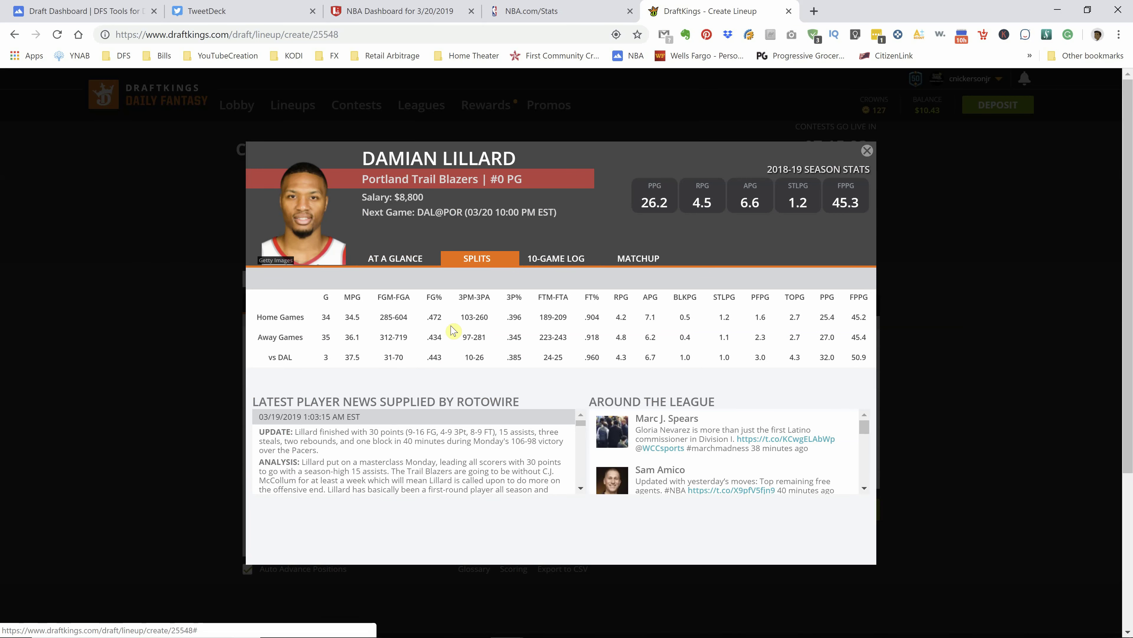
click(865, 152)
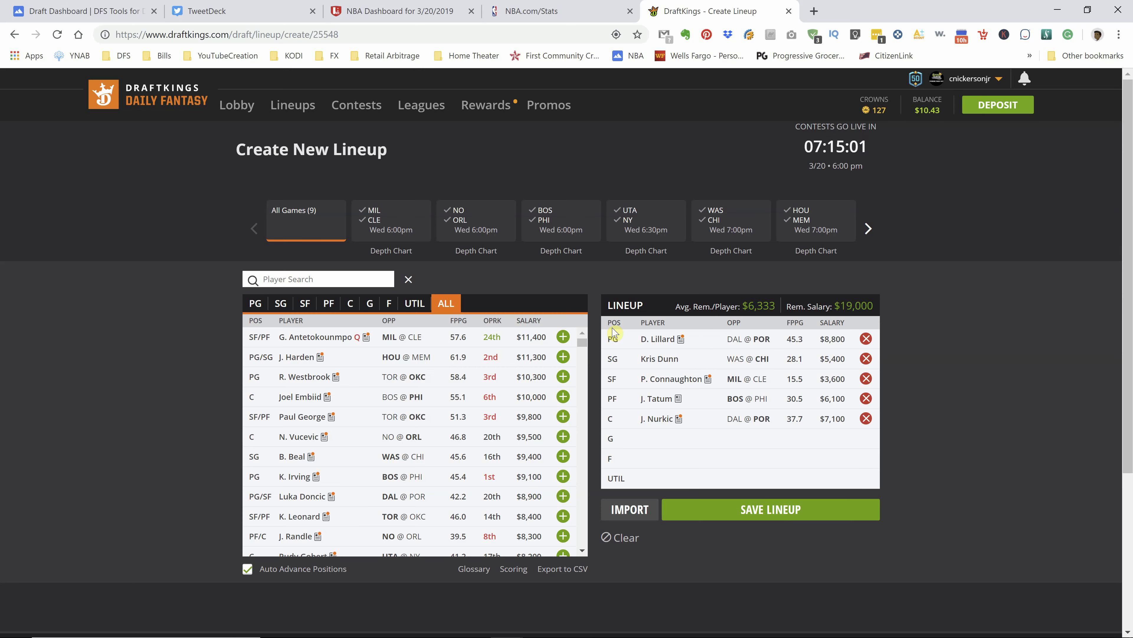
click(668, 360)
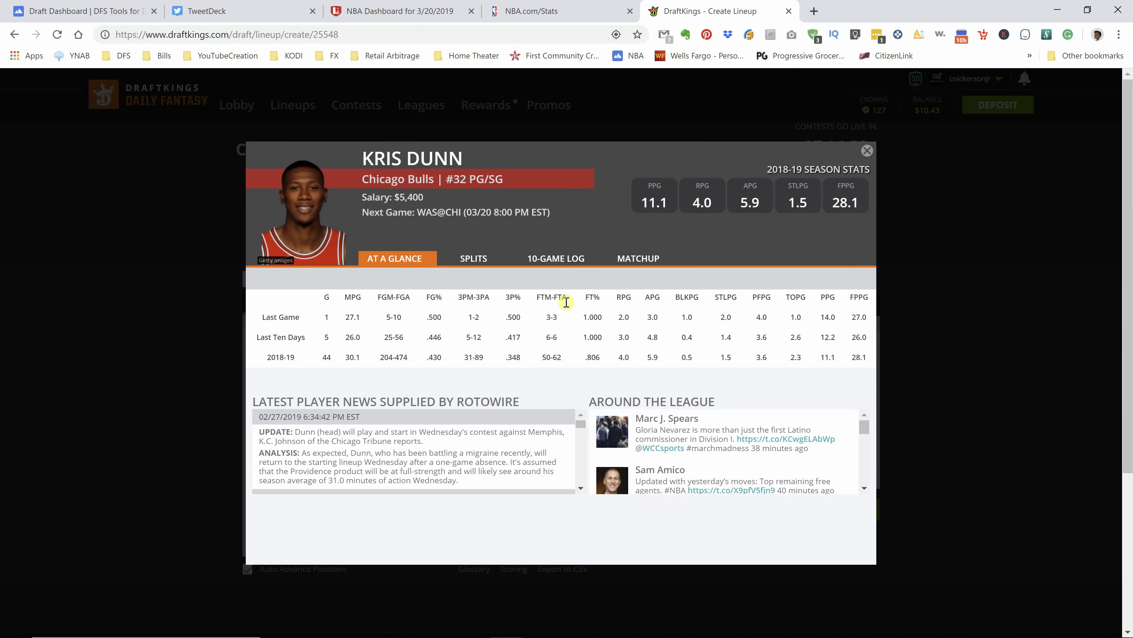
click(477, 262)
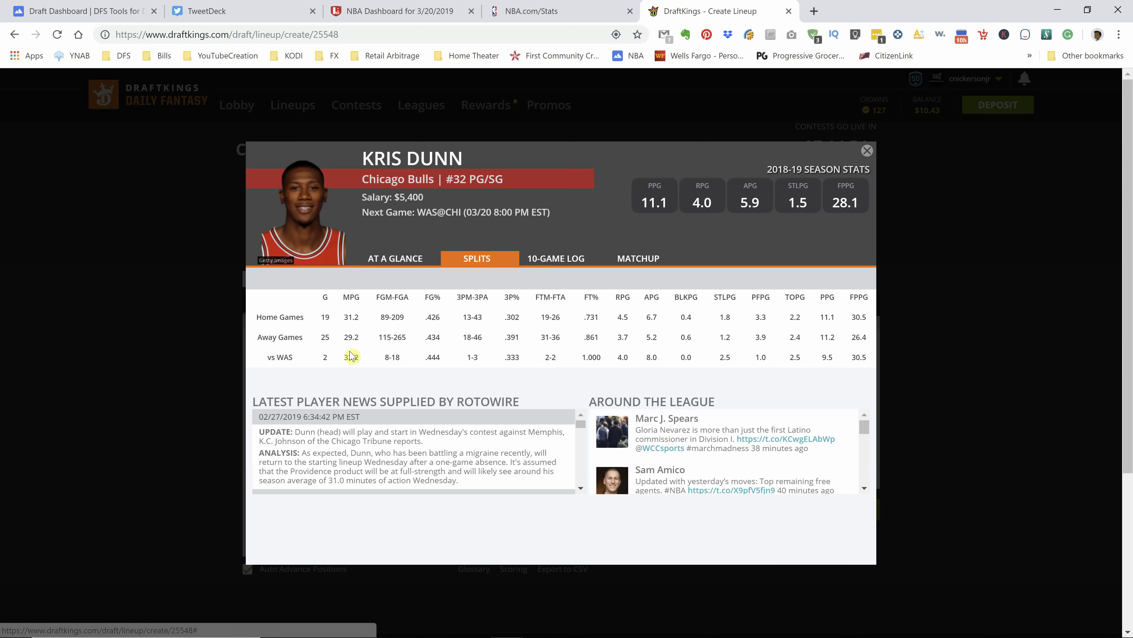
click(559, 258)
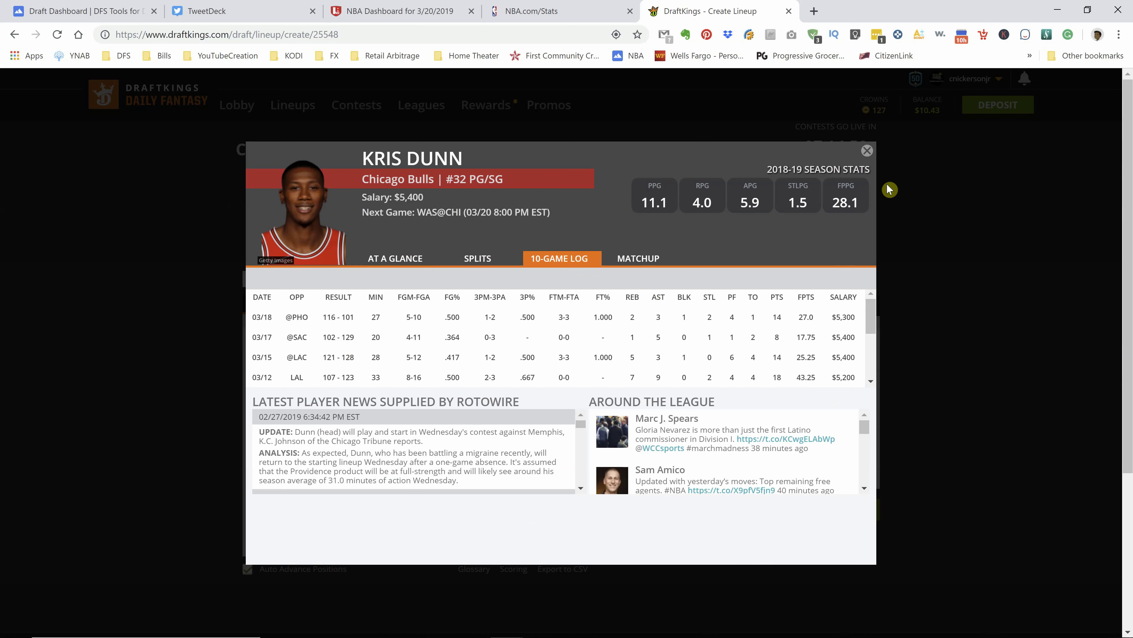
click(865, 154)
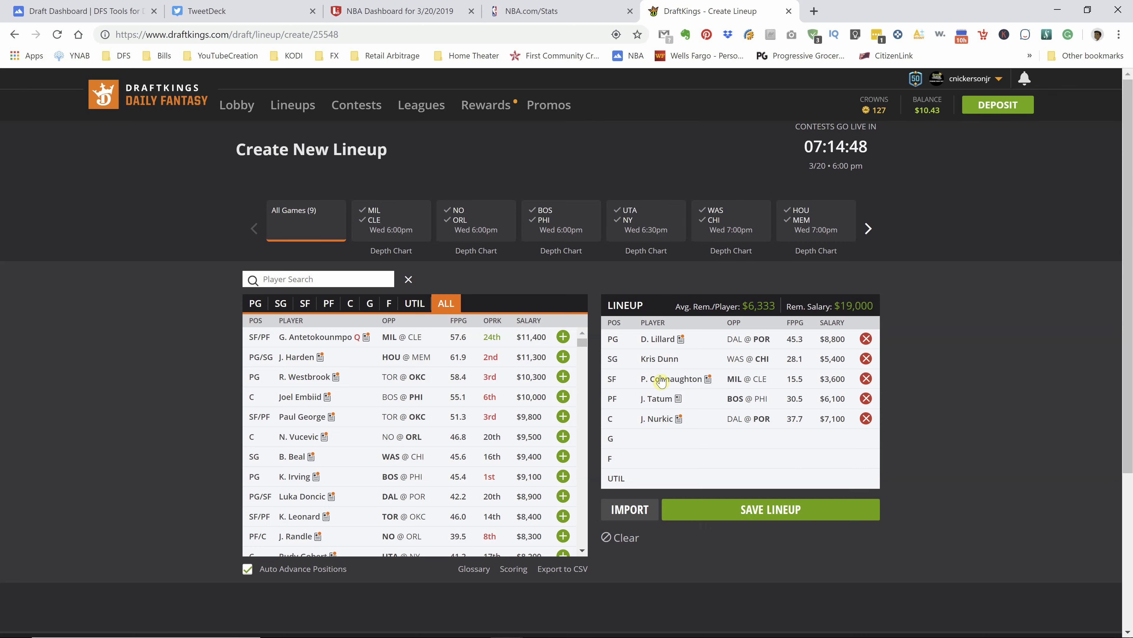
click(661, 379)
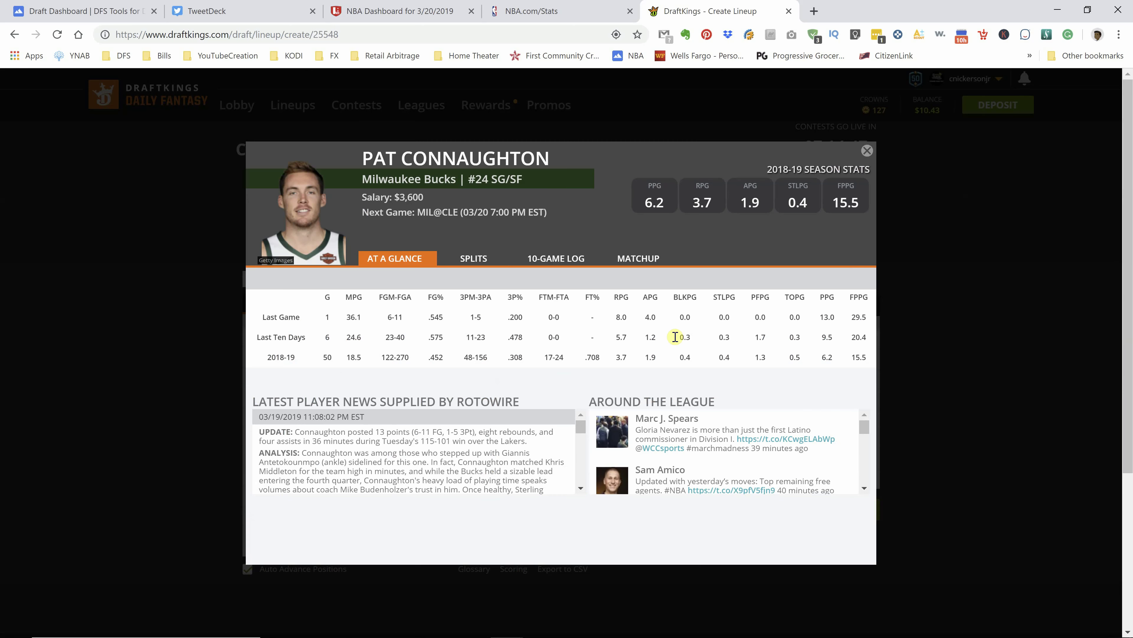
click(471, 262)
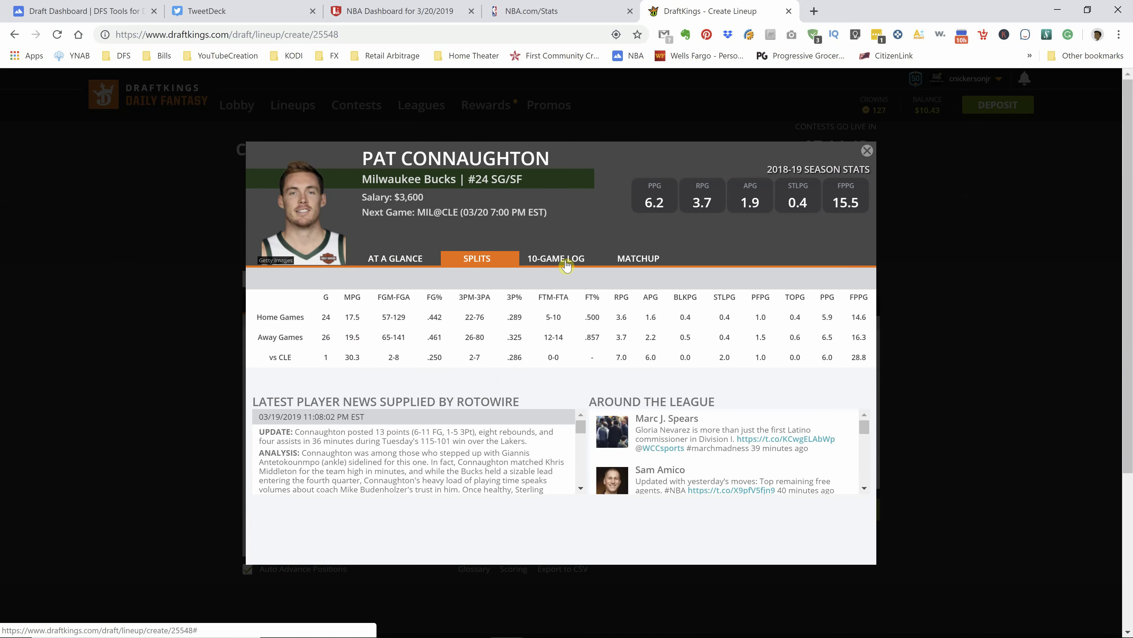
click(566, 265)
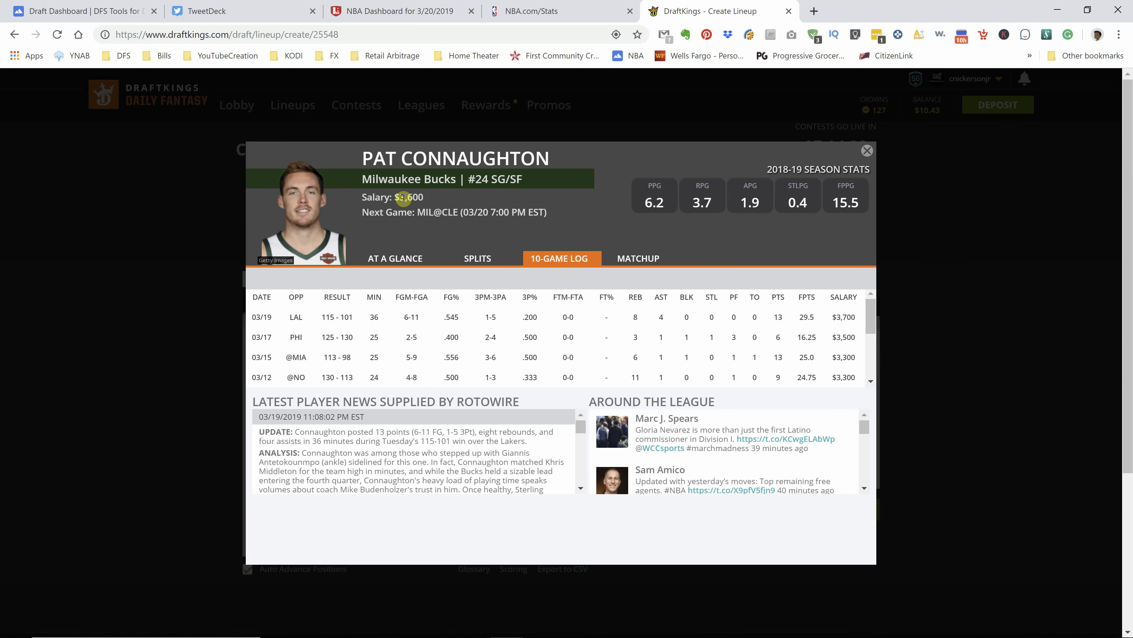
click(867, 150)
click(666, 399)
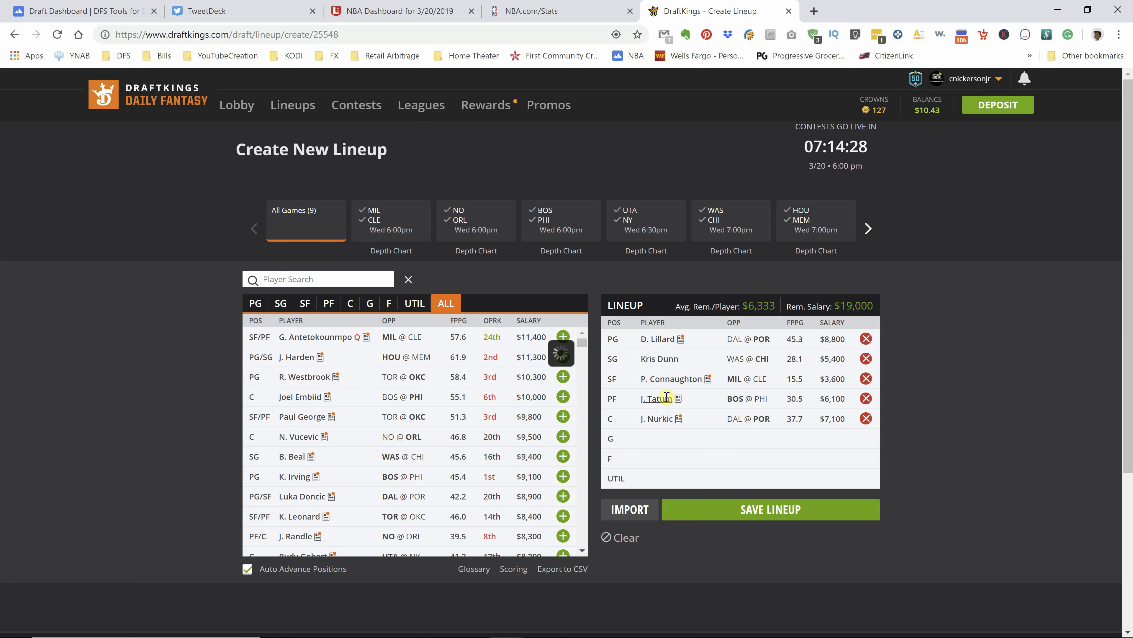
click(484, 258)
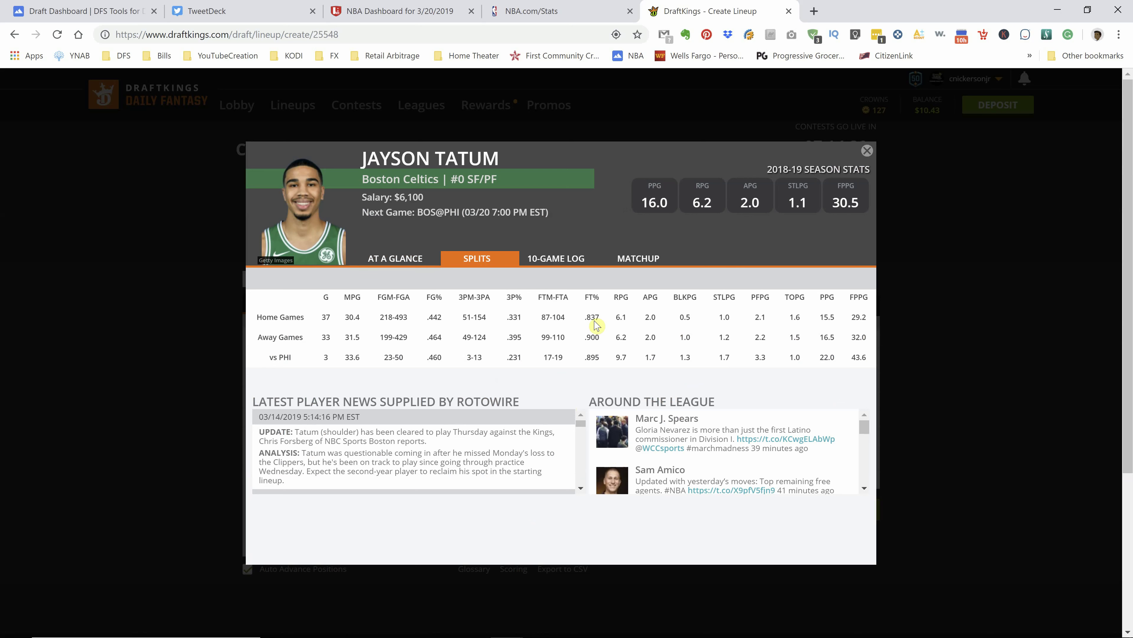
click(550, 260)
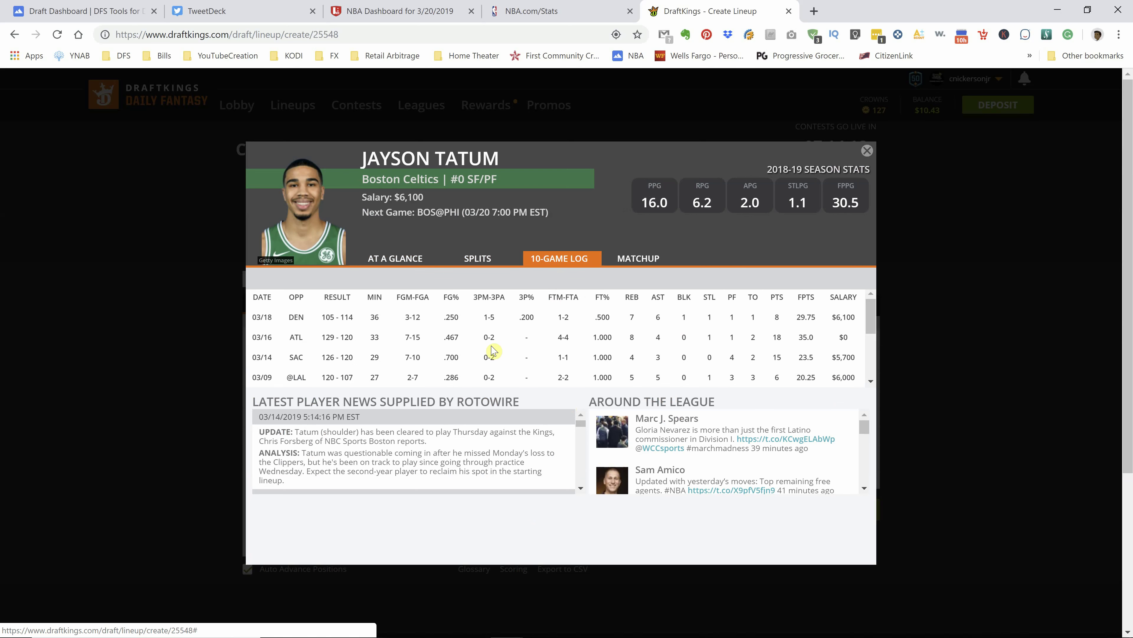
drag(370, 316, 383, 338)
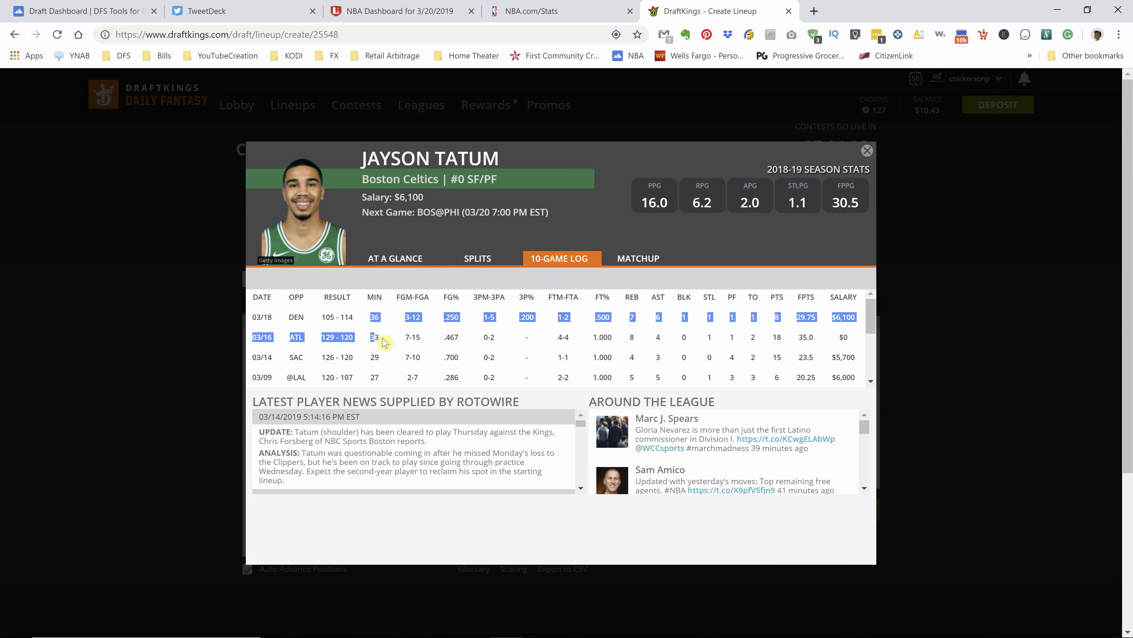
click(383, 339)
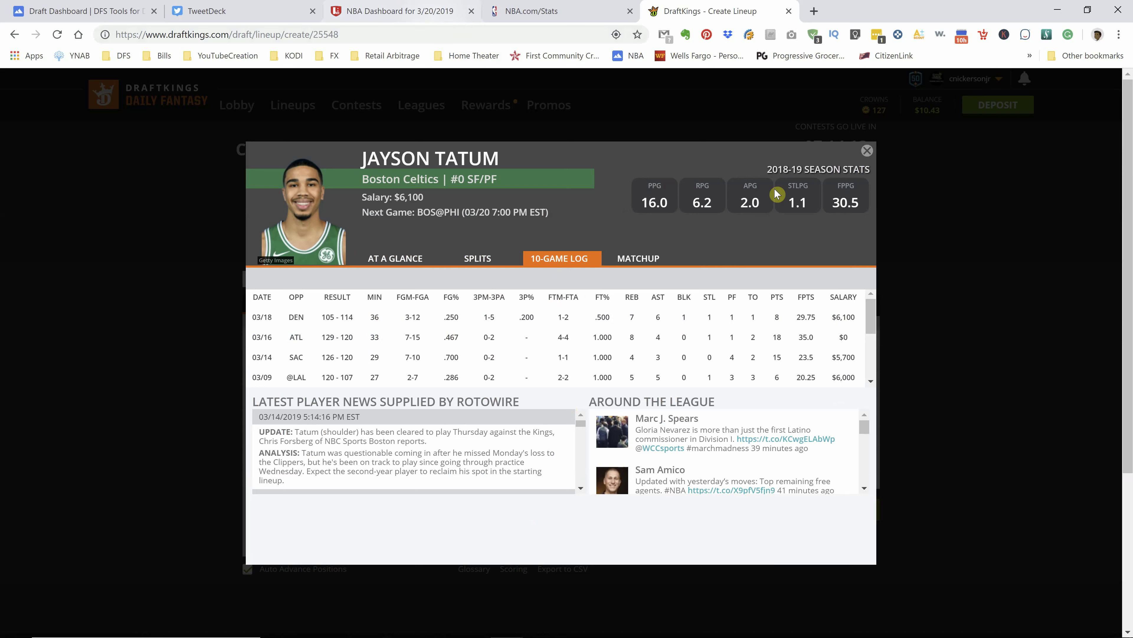
click(866, 157)
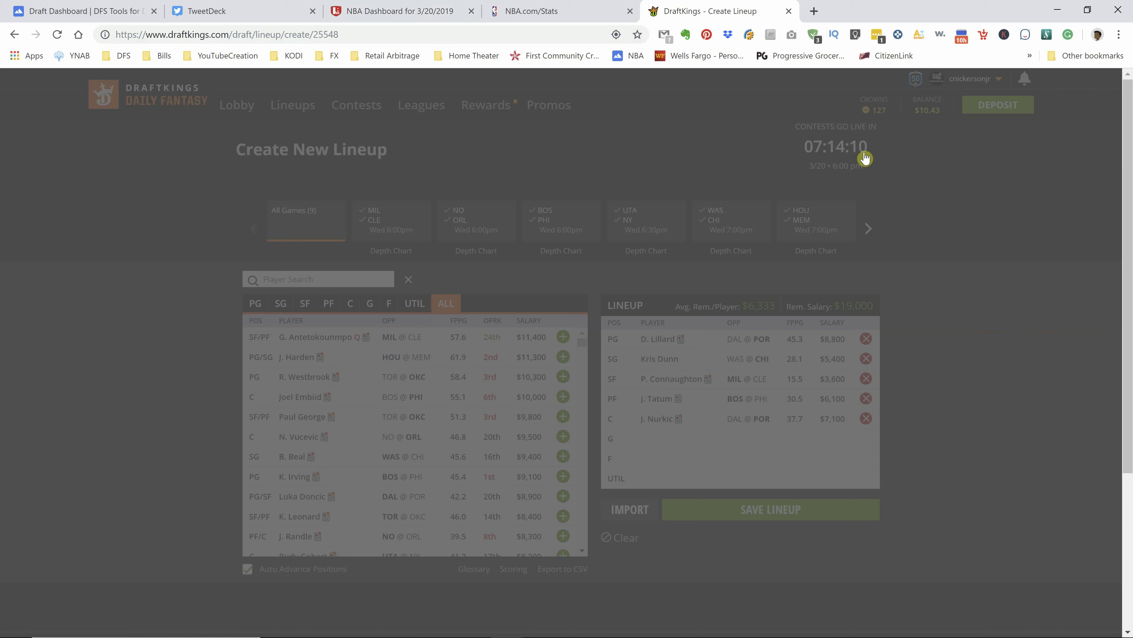
click(655, 419)
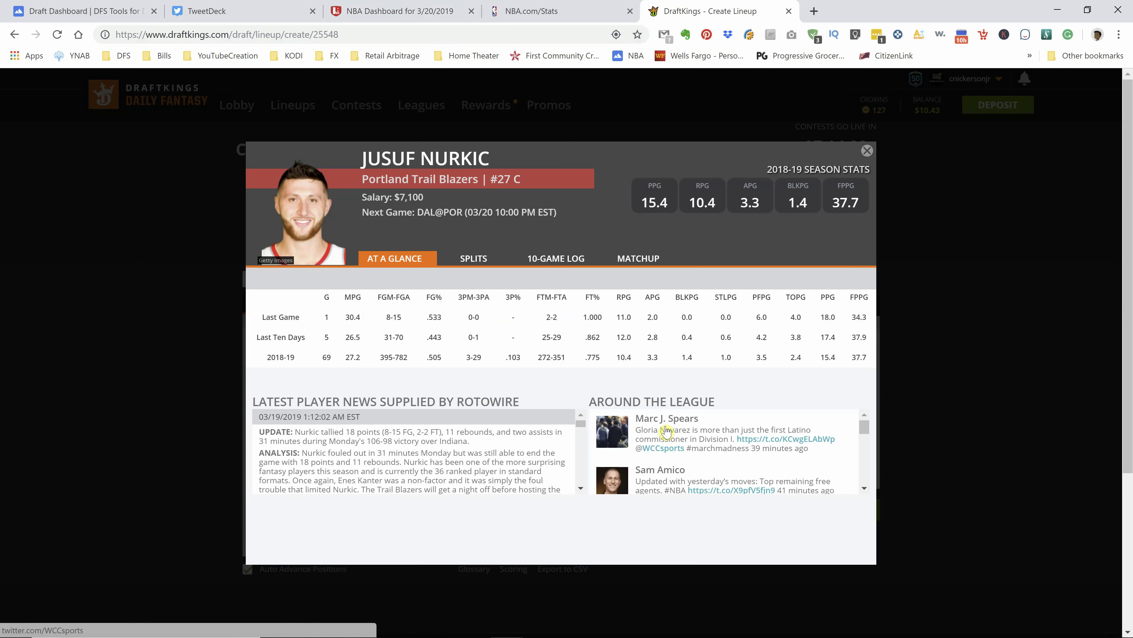
click(487, 264)
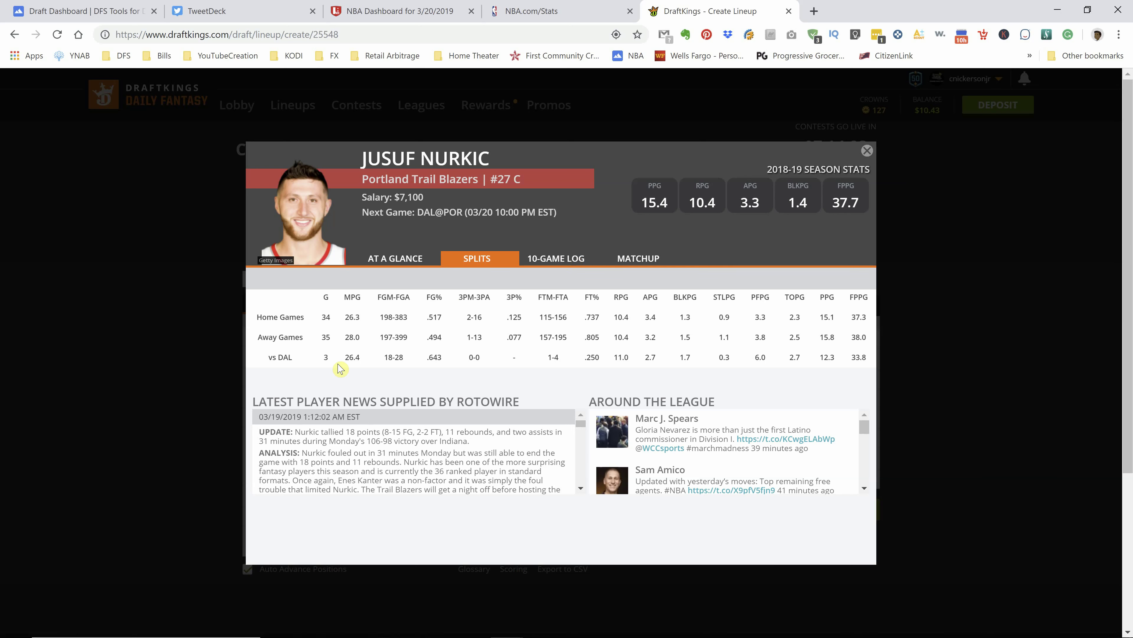
drag(349, 357, 366, 364)
click(556, 259)
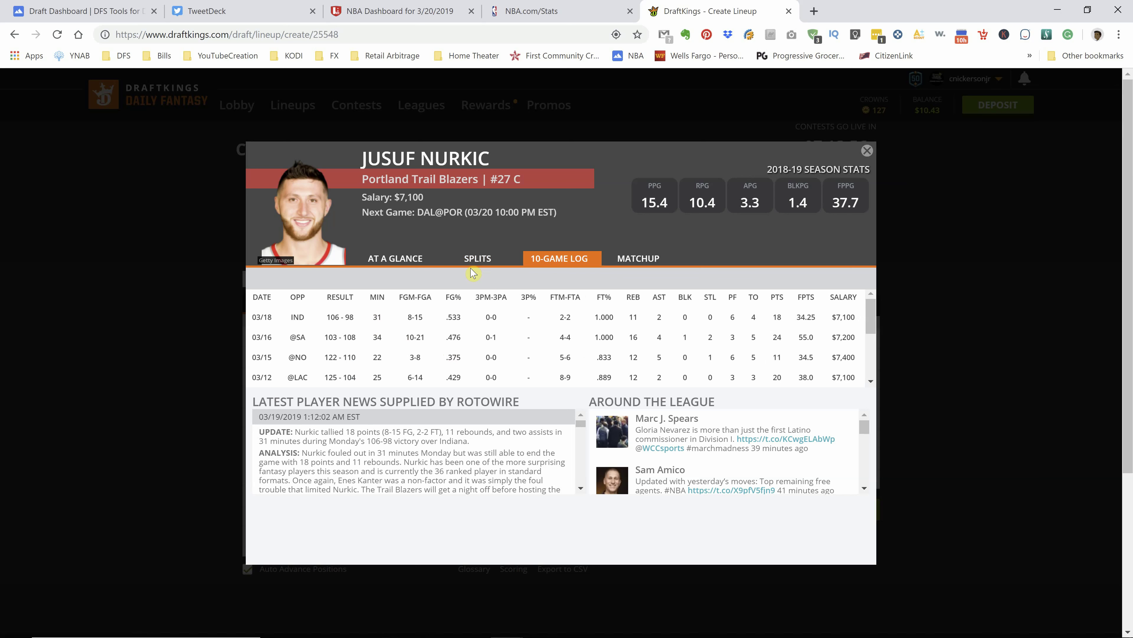
click(480, 268)
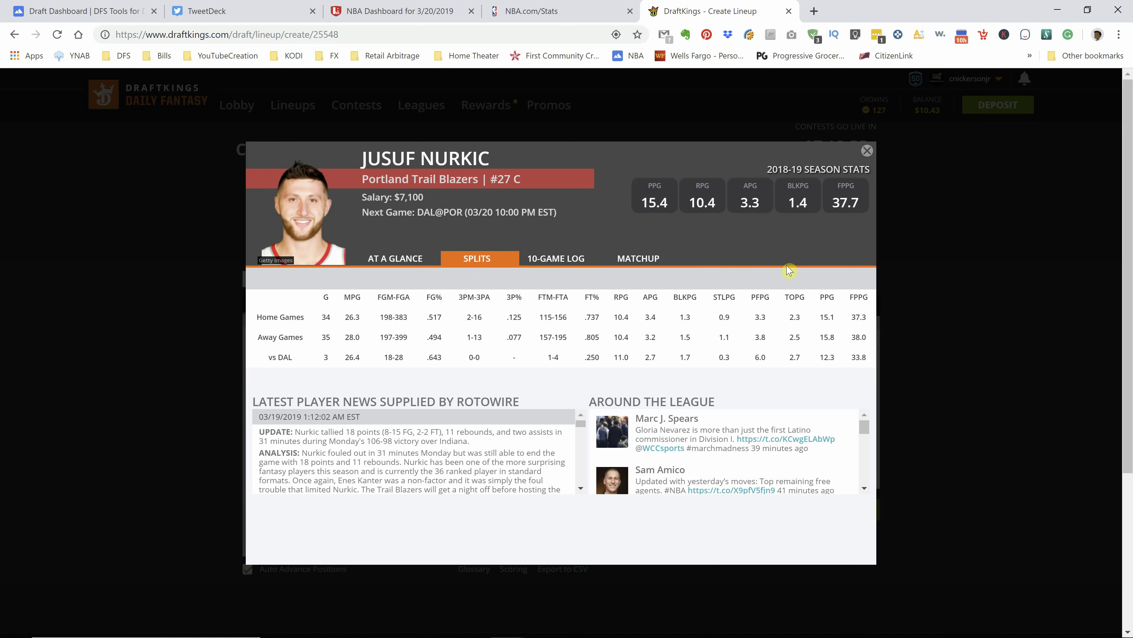
click(539, 263)
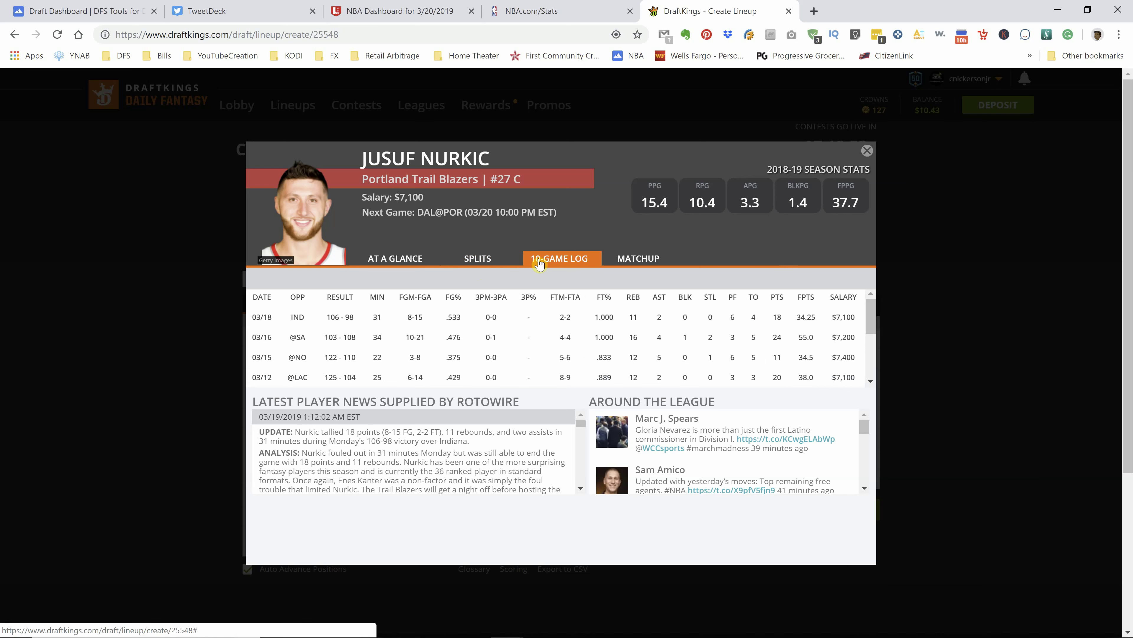
click(867, 151)
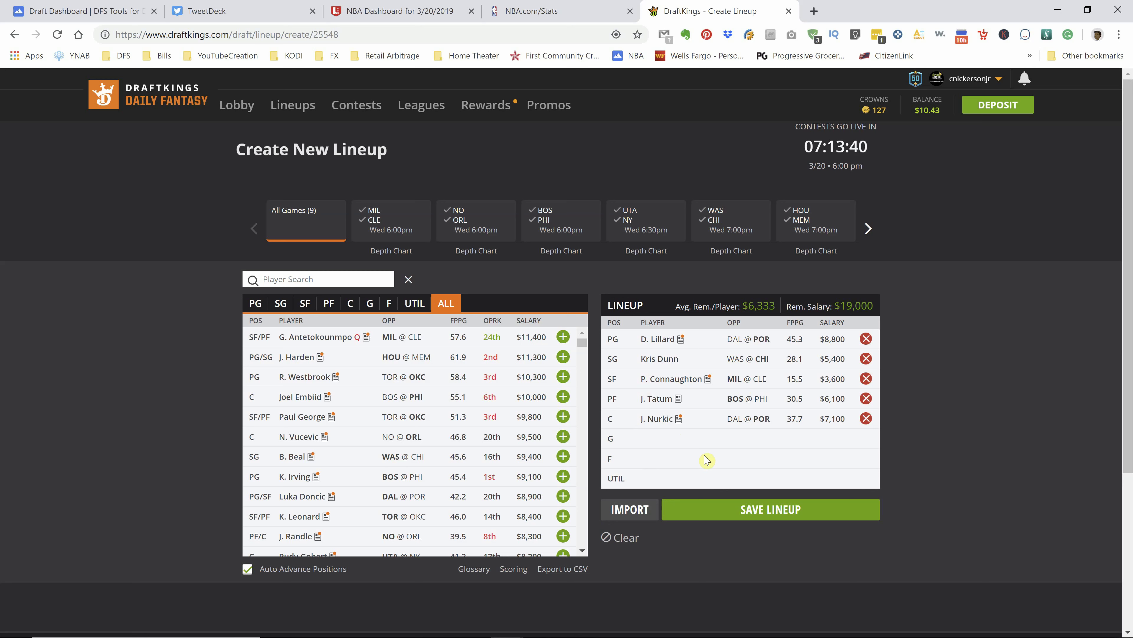
click(297, 357)
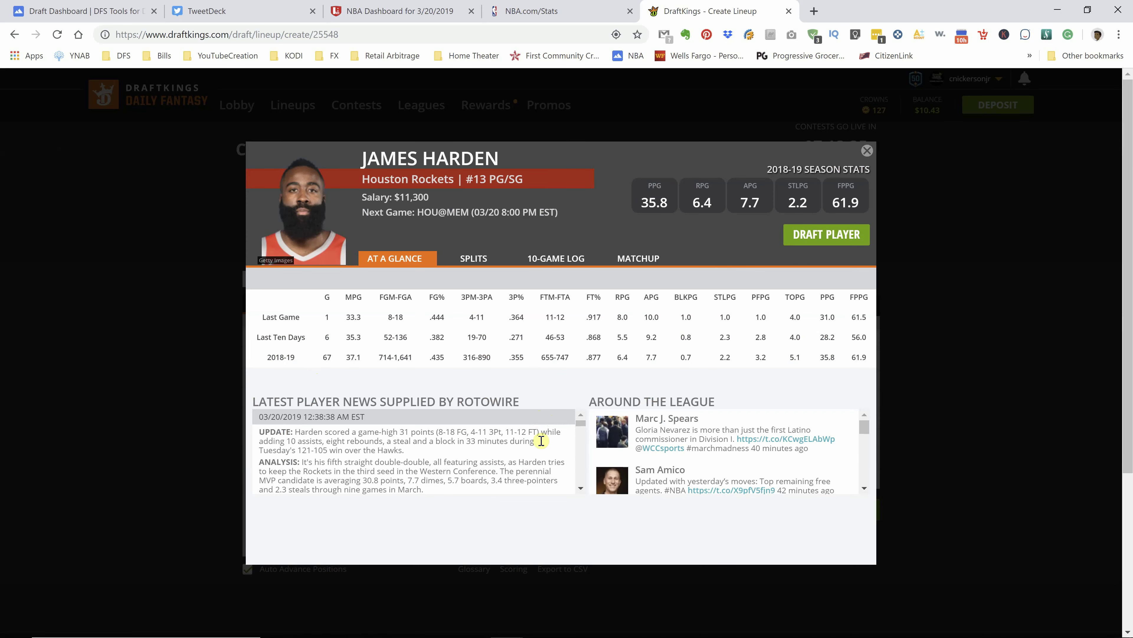
click(479, 268)
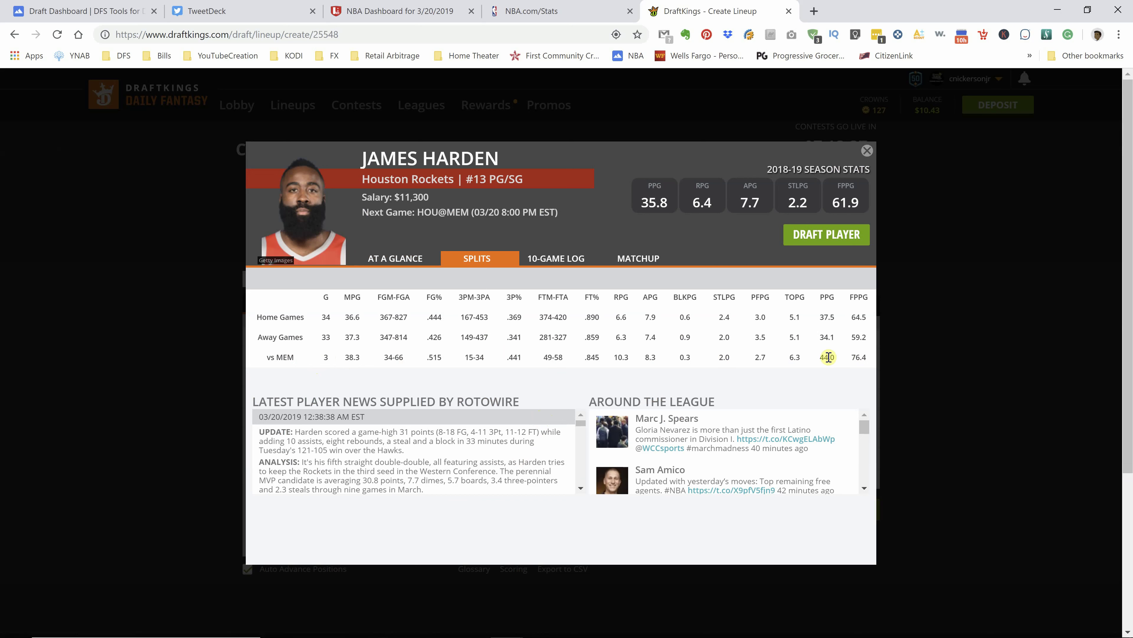
drag(828, 357, 868, 357)
click(554, 263)
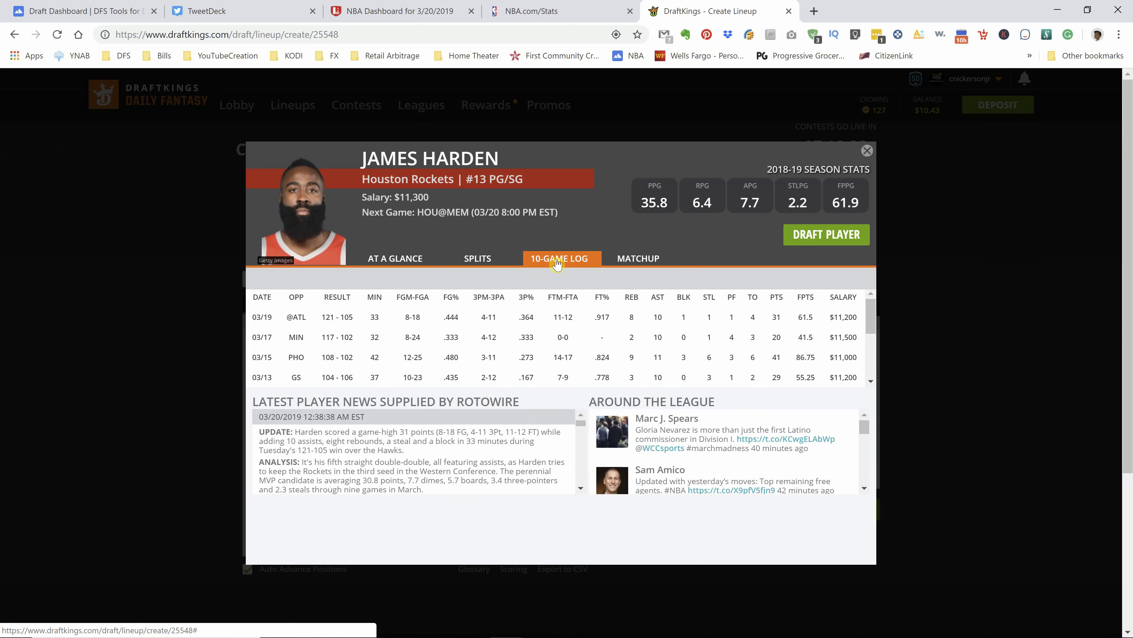
click(477, 263)
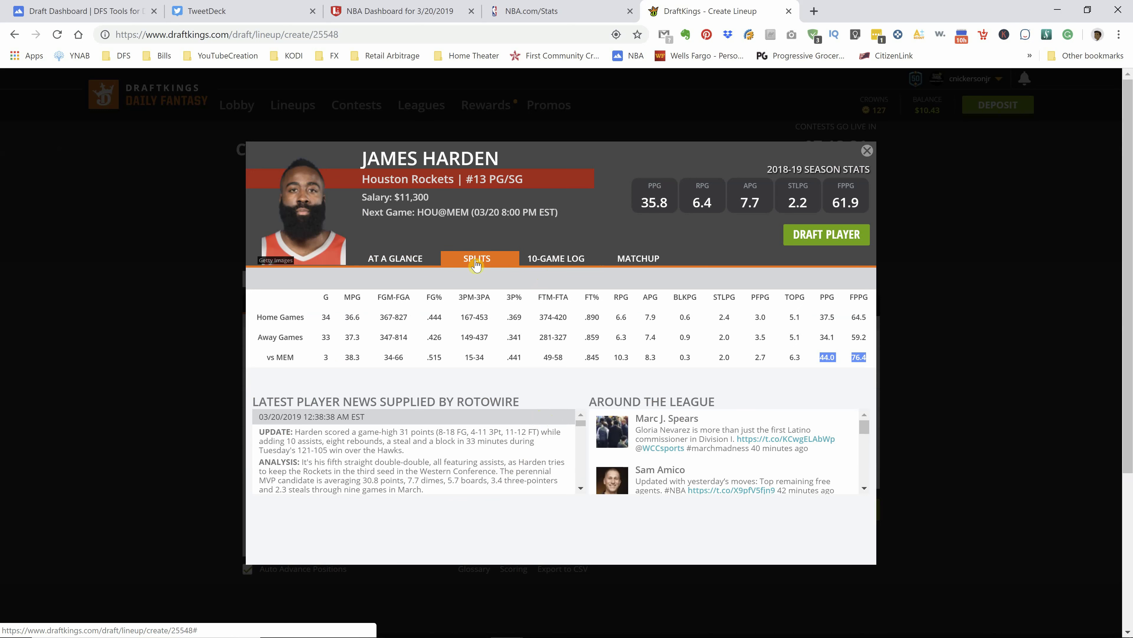
click(867, 151)
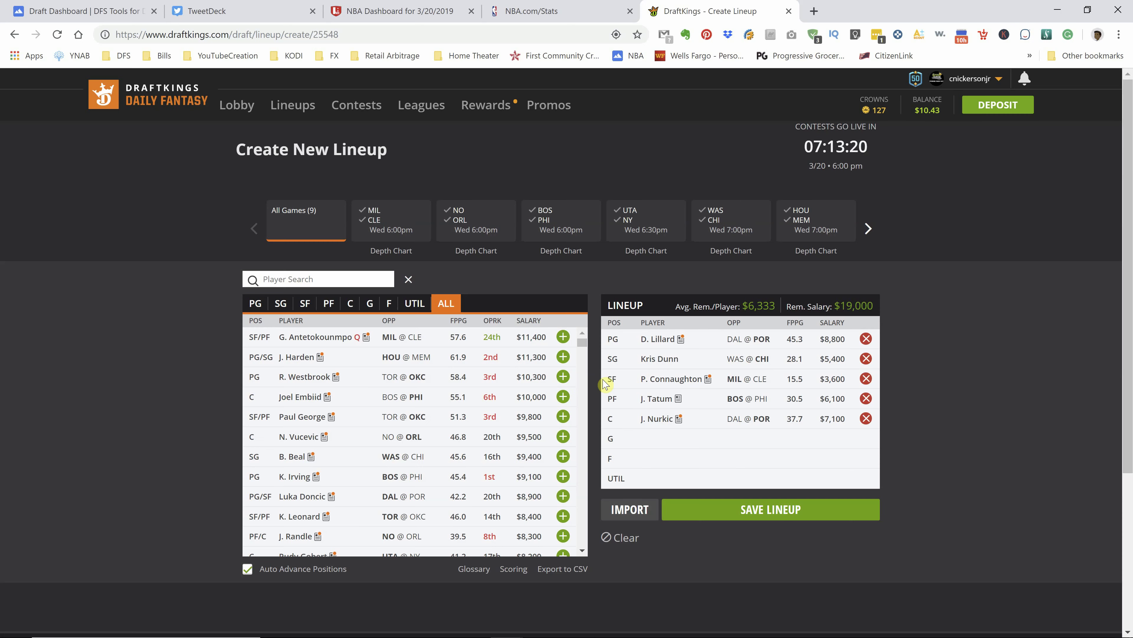